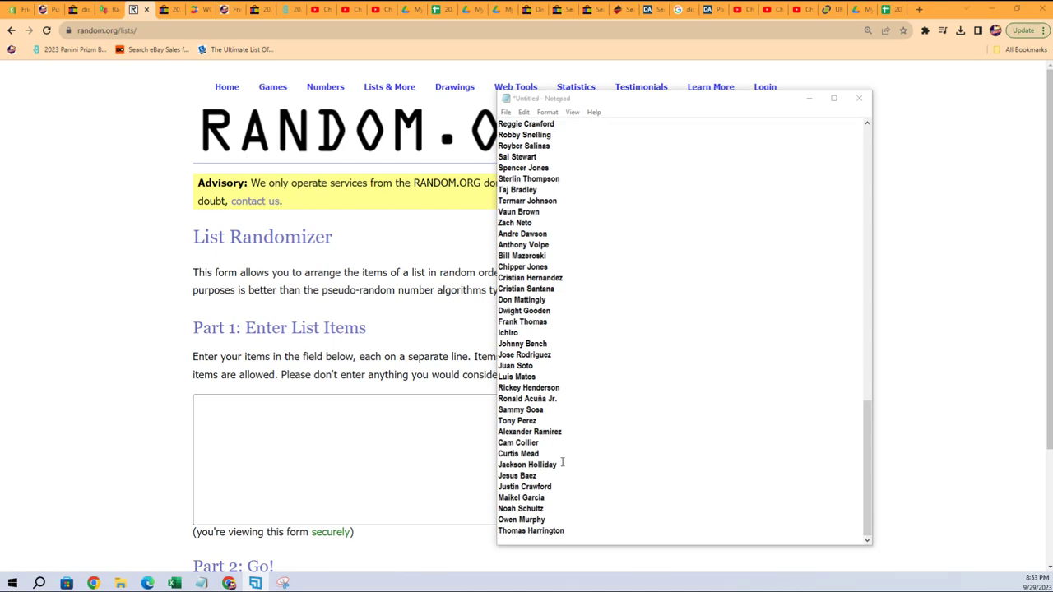
Step: Copy the full list of baseball player names from the Notepad file into the List Randomizer's item field
drag(573, 527, 486, 400)
right_click(514, 247)
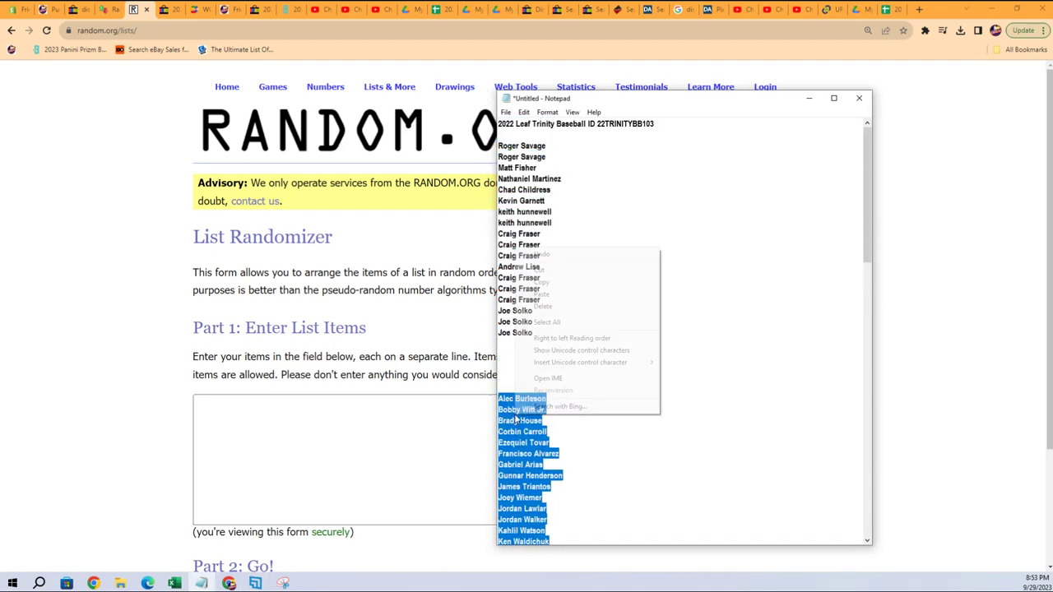
click(530, 284)
click(404, 437)
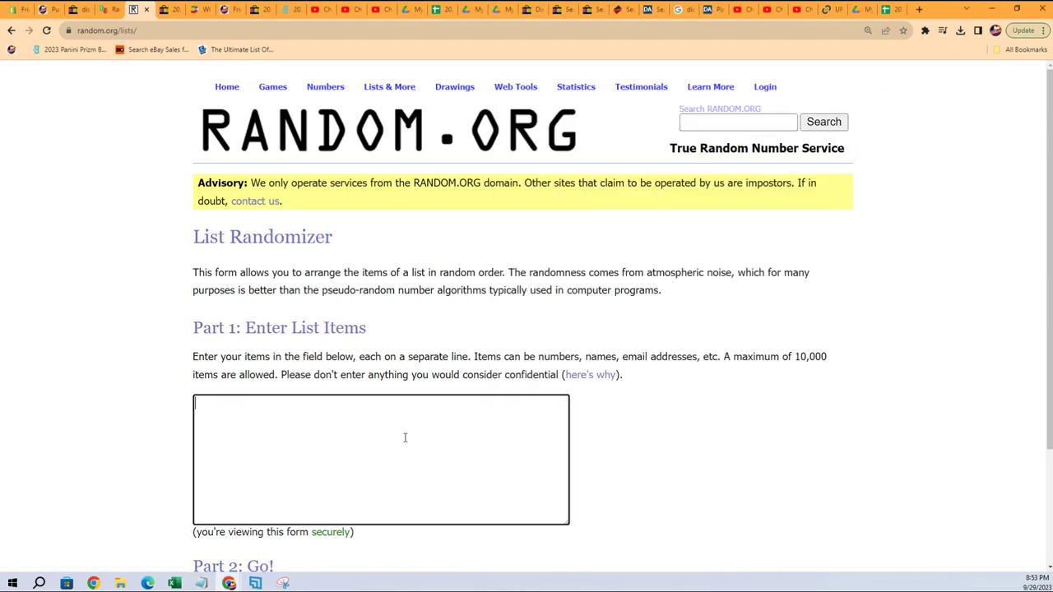
key(ctrl+v)
Step: Randomize the player list seven times in a row
scroll(115, 406, down, 3)
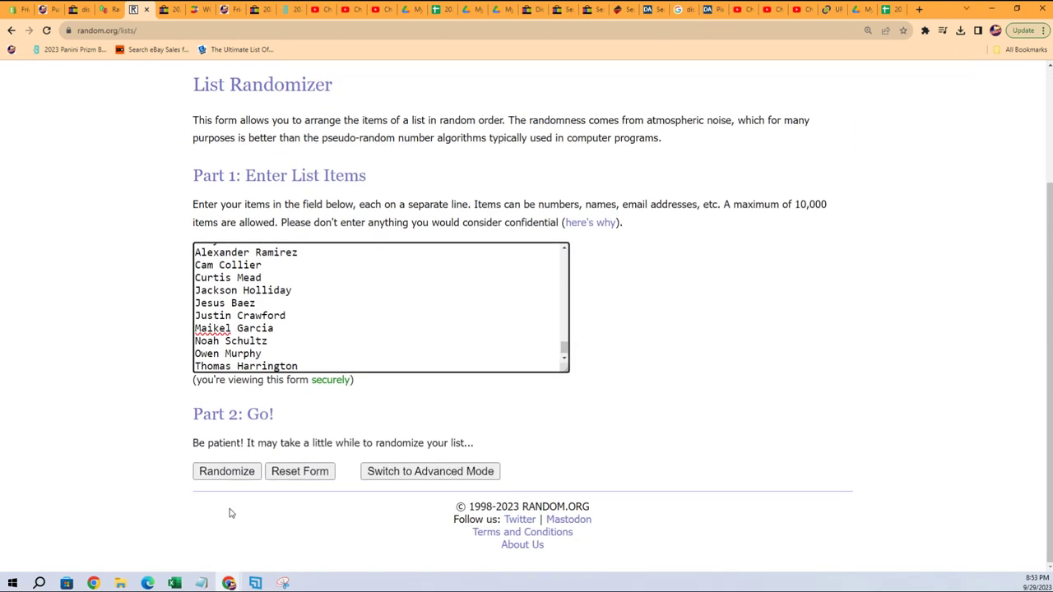
click(225, 469)
scroll(176, 432, down, 12)
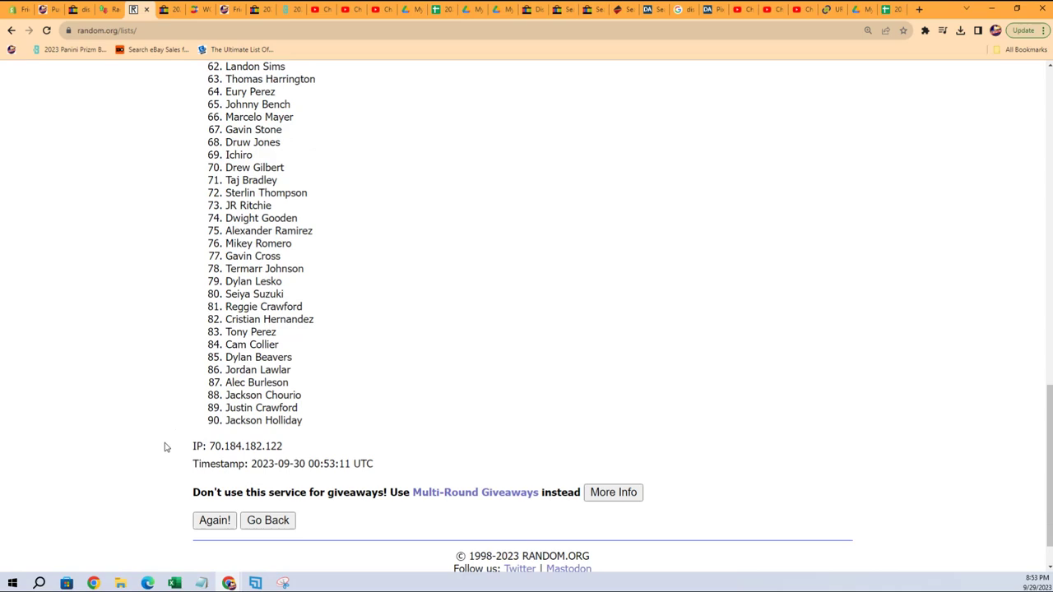
click(195, 472)
scroll(176, 469, down, 12)
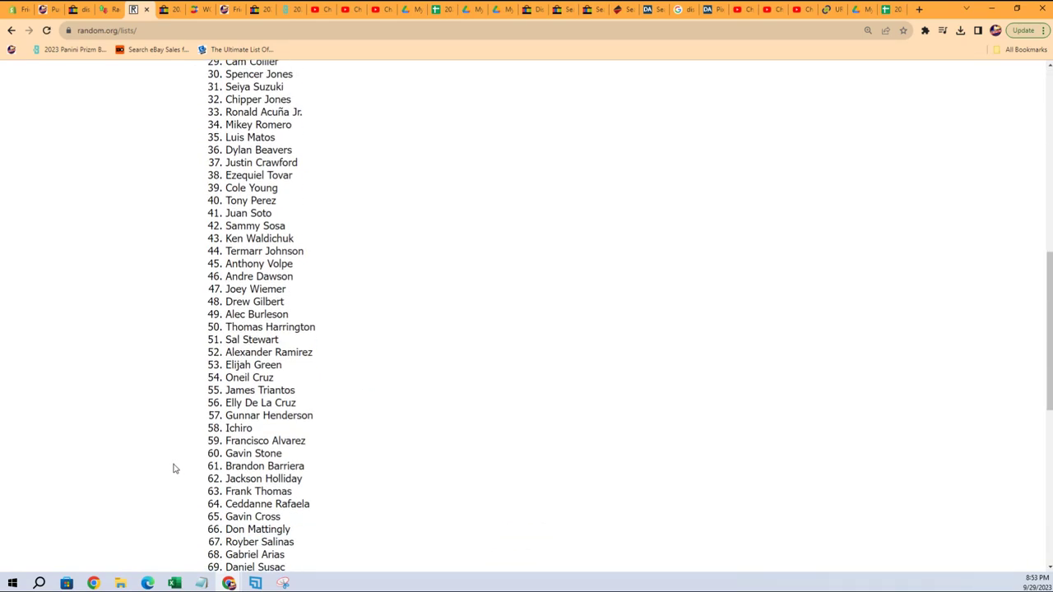
click(202, 509)
scroll(156, 477, down, 12)
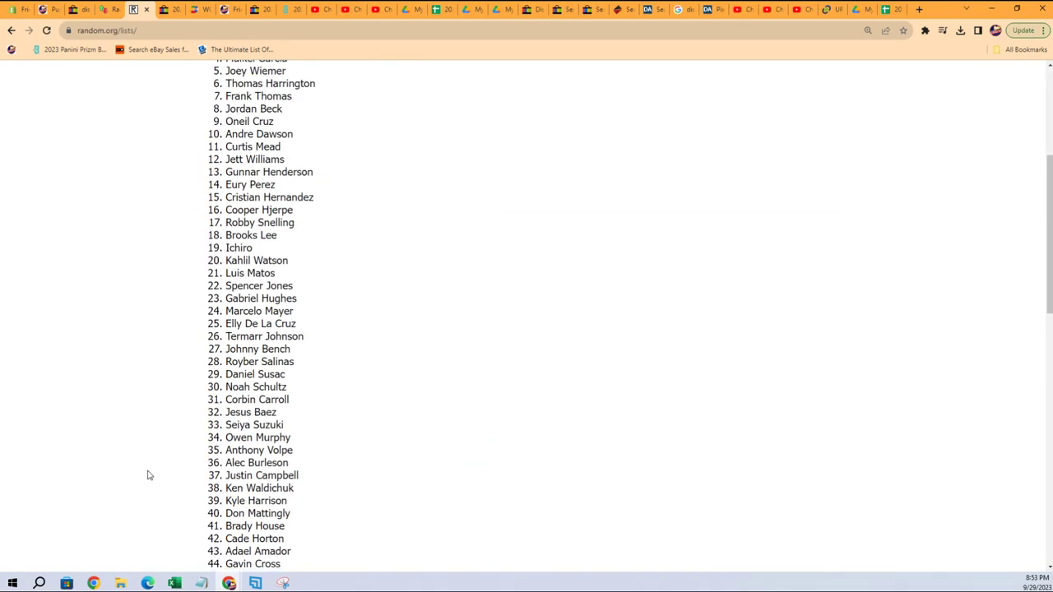
click(209, 509)
scroll(167, 486, down, 12)
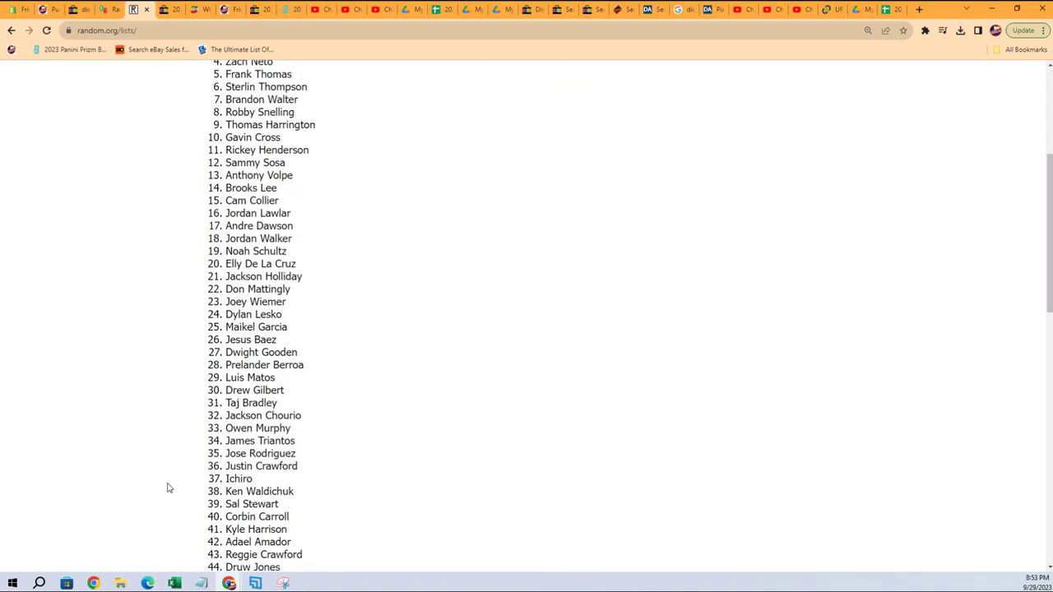
click(209, 509)
scroll(179, 491, down, 12)
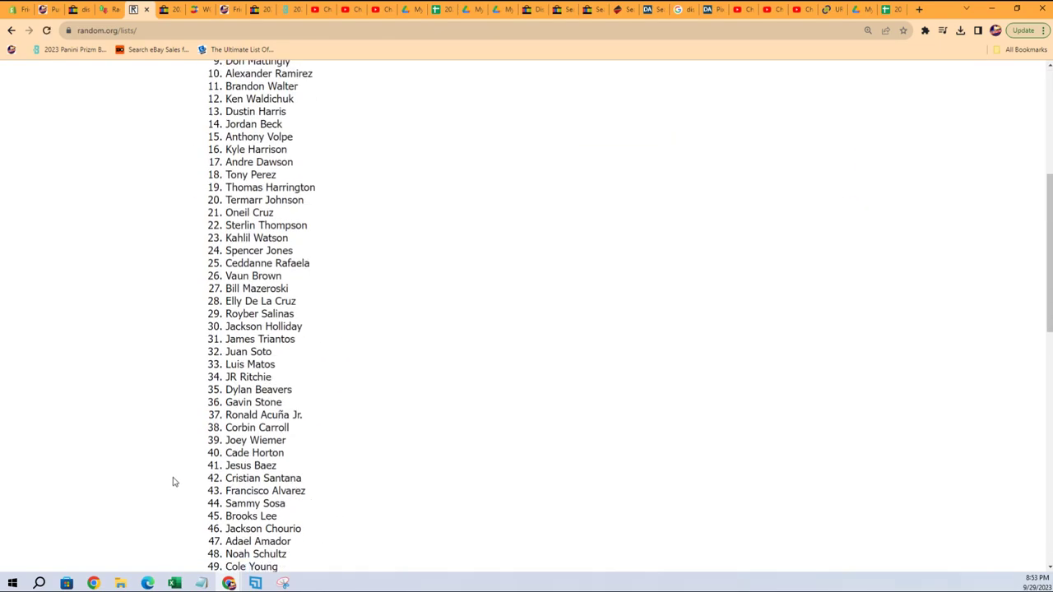
click(210, 471)
scroll(170, 464, down, 12)
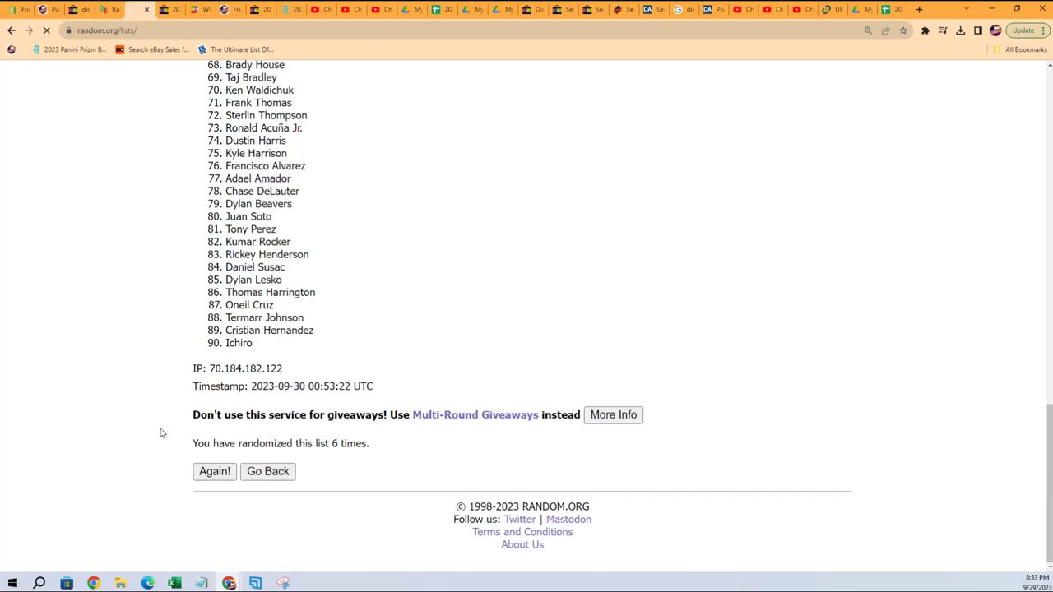
scroll(331, 406, down, 12)
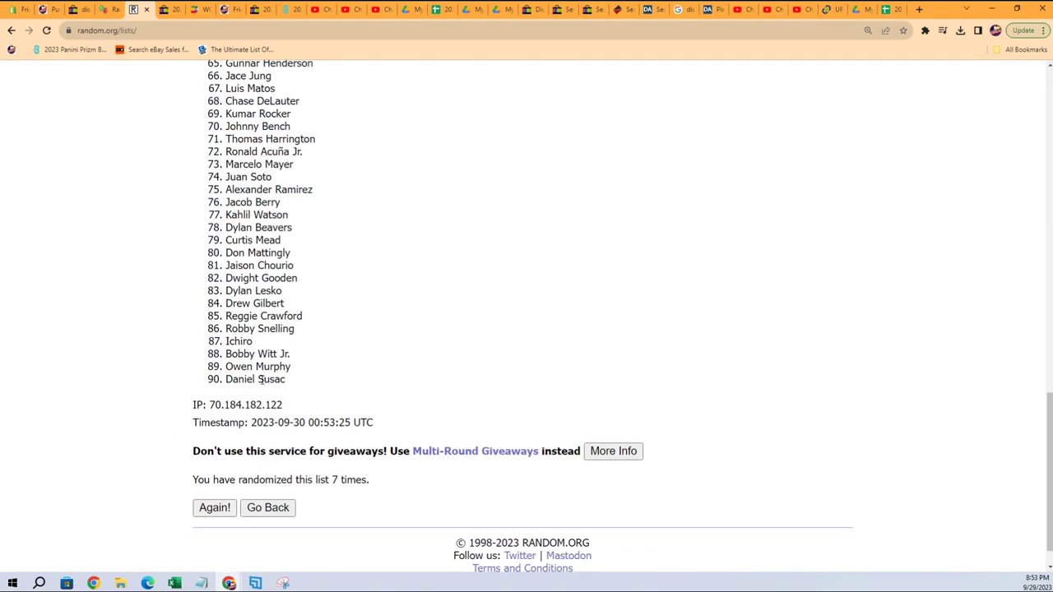
Step: Copy all 90 randomized player names and paste them as Text into Excel's Checklist Players column, starting at B2
drag(286, 379, 212, 153)
right_click(249, 179)
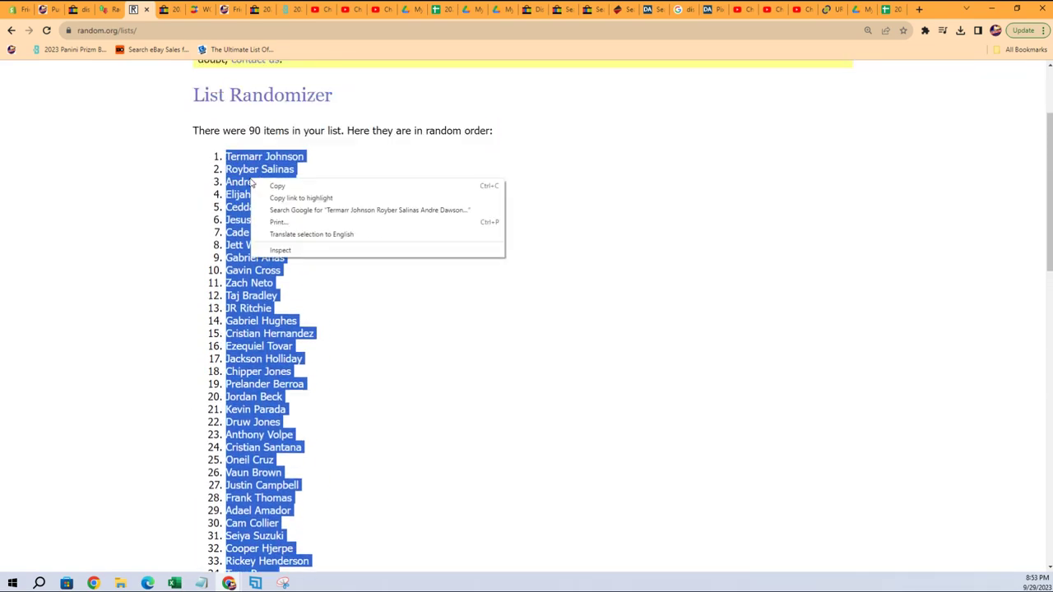
click(260, 185)
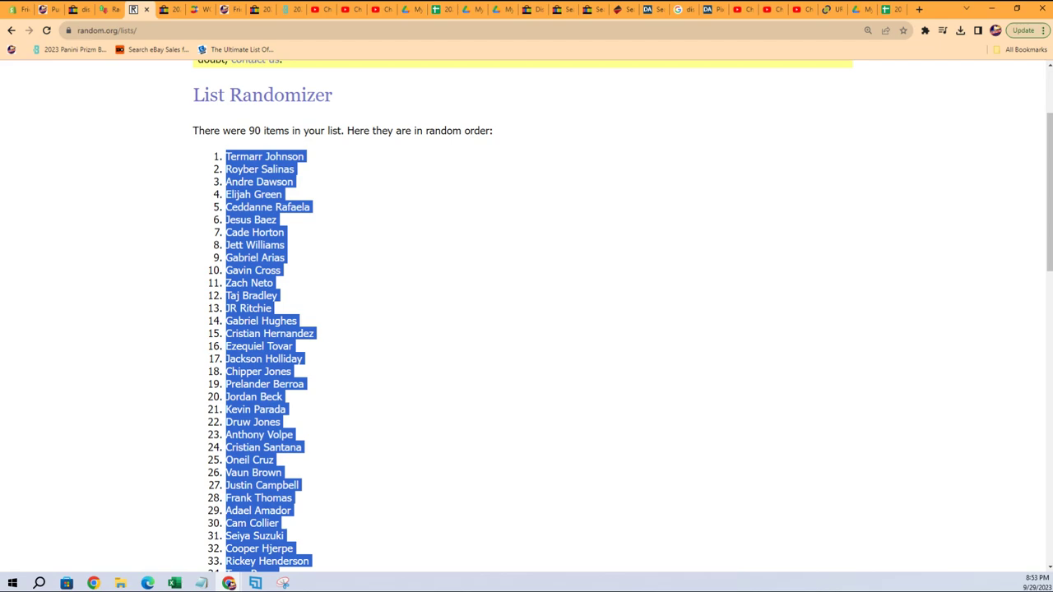
key(alt+Tab)
click(208, 181)
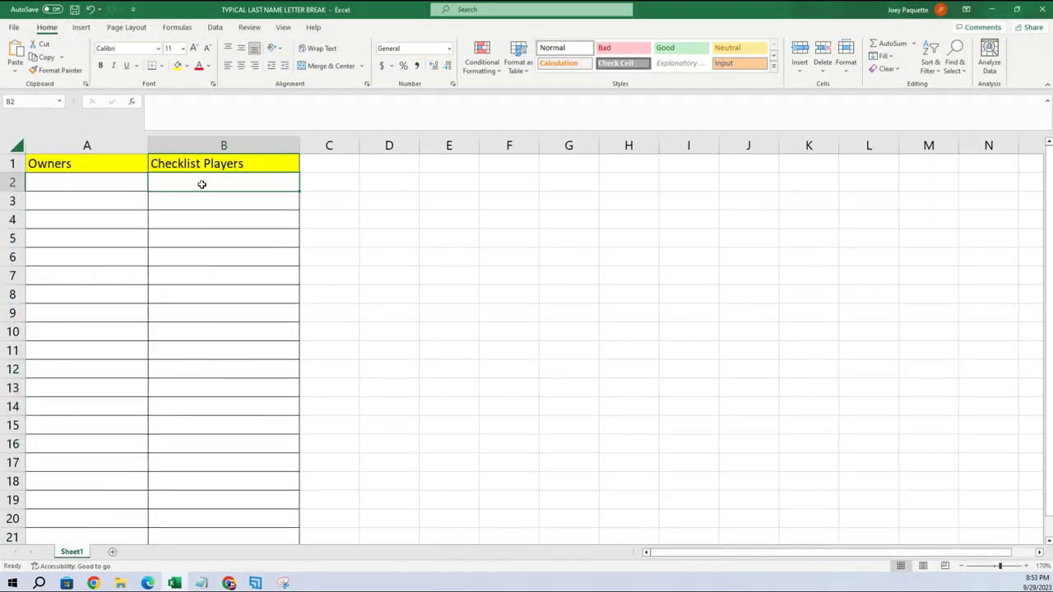
right_click(203, 186)
click(239, 278)
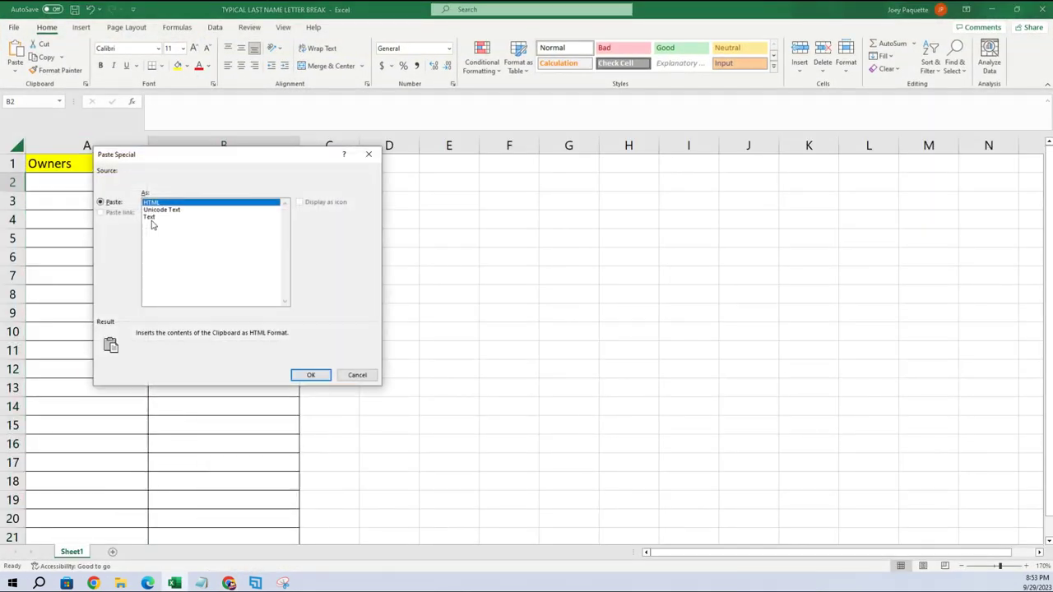
click(150, 217)
click(311, 375)
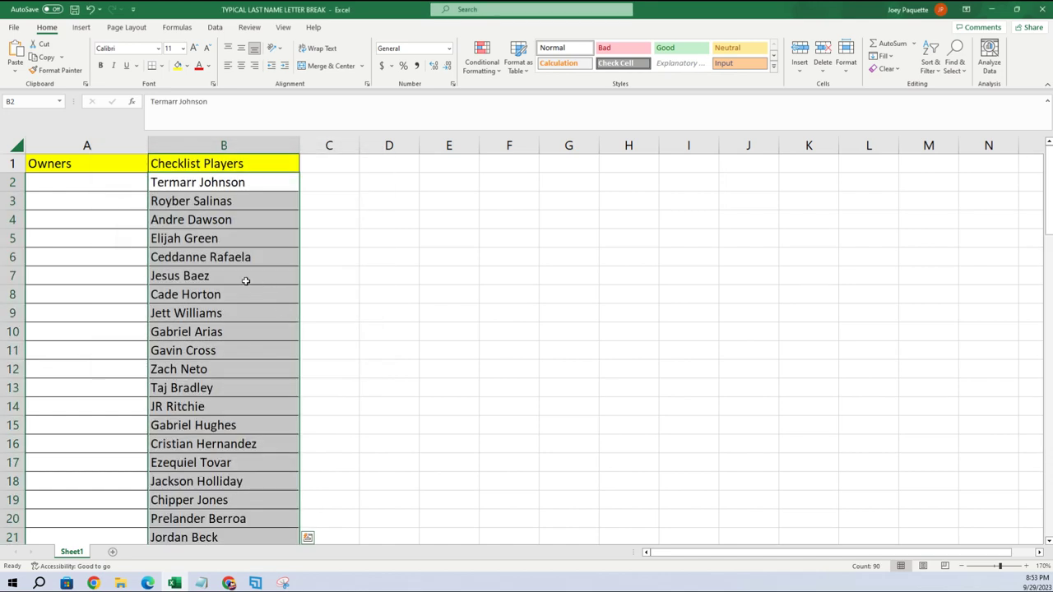
Step: Return to the browser from Excel and open a fresh, empty List Randomizer form
click(991, 9)
scroll(386, 119, up, 1)
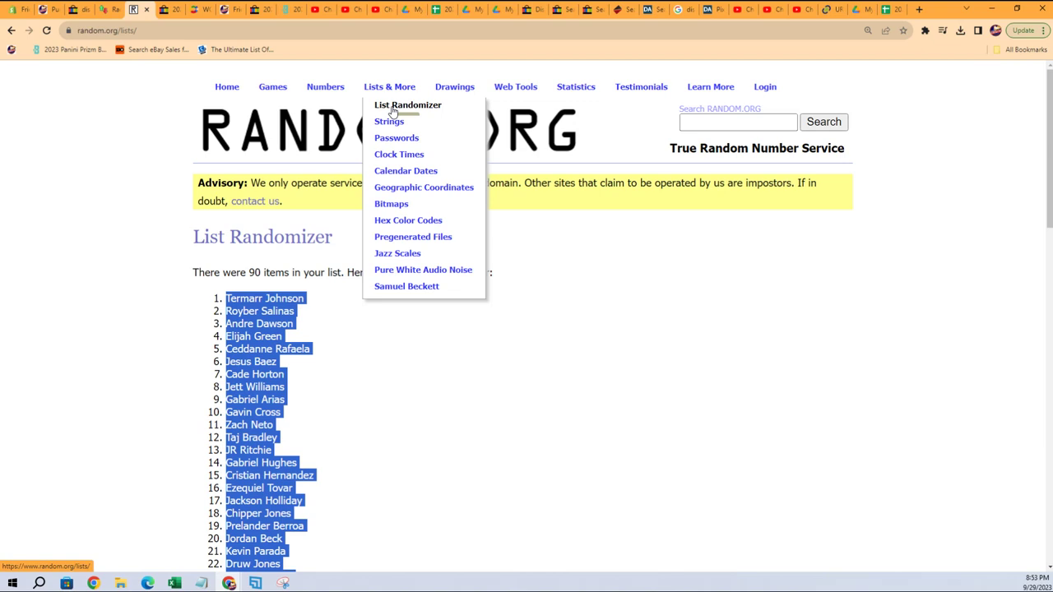
click(384, 103)
Step: In Notepad, copy the block of owner names and paste it four more times directly beneath the original block
click(201, 582)
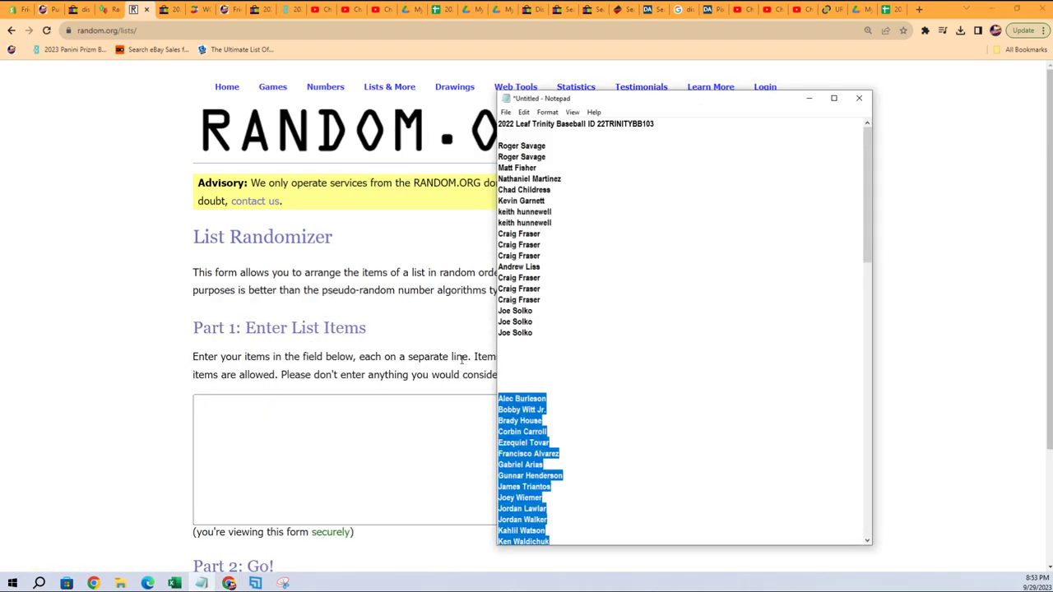
drag(545, 332, 498, 147)
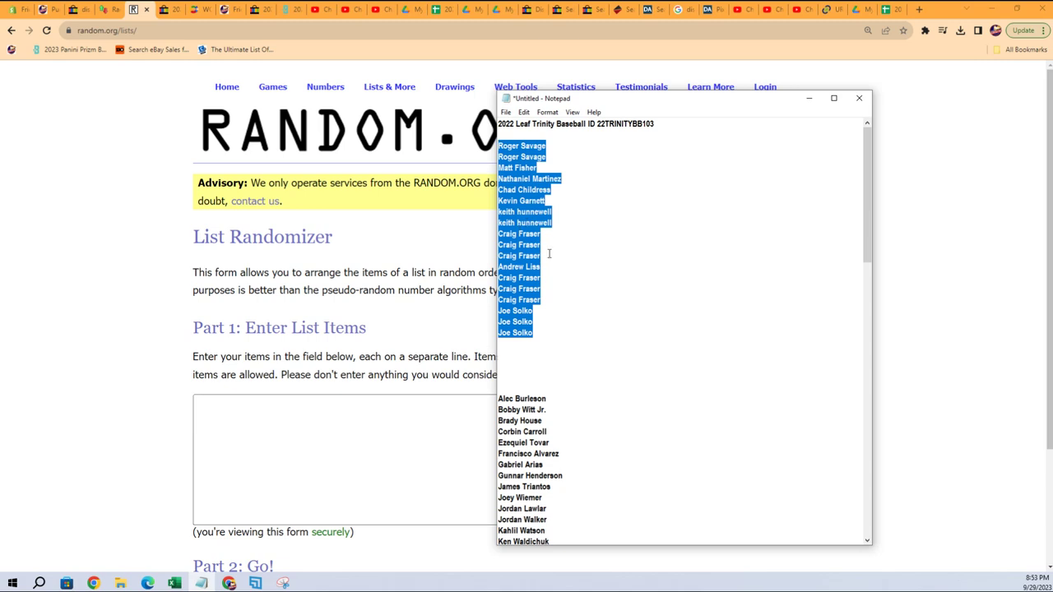
right_click(515, 246)
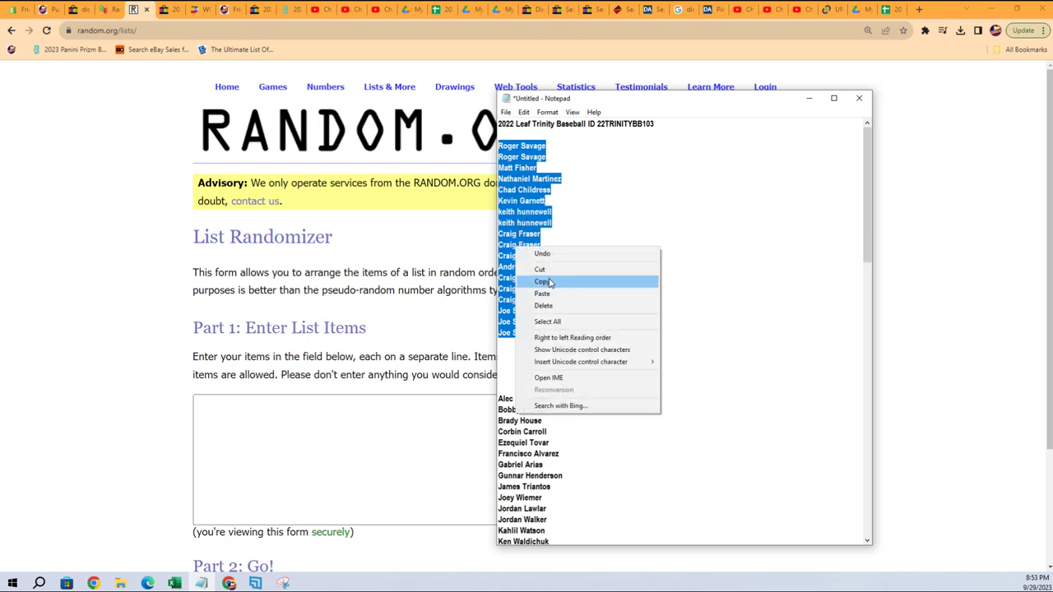
click(547, 282)
click(540, 332)
key(Return)
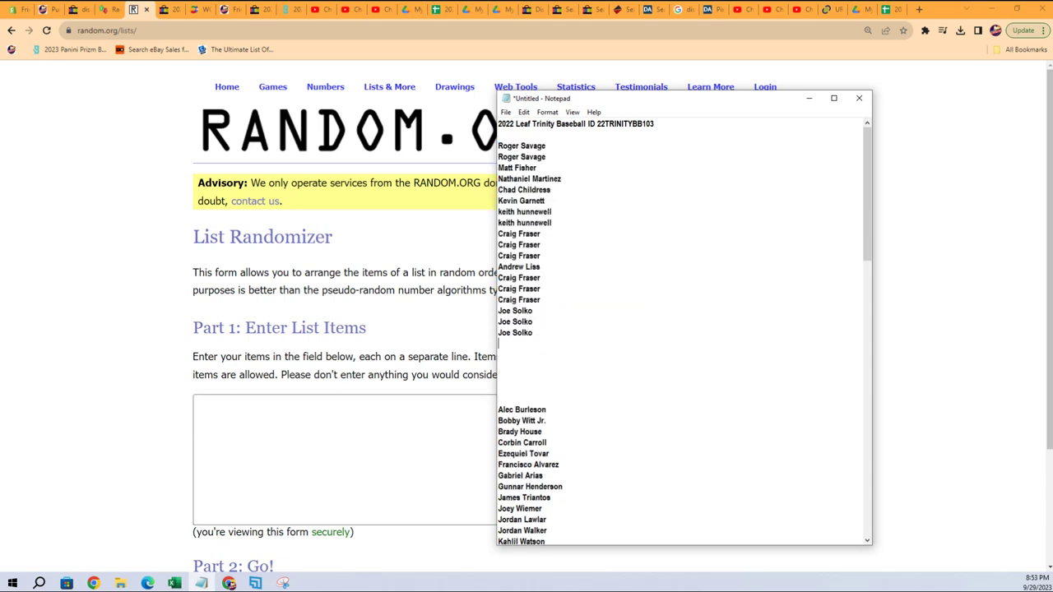
key(ctrl+v)
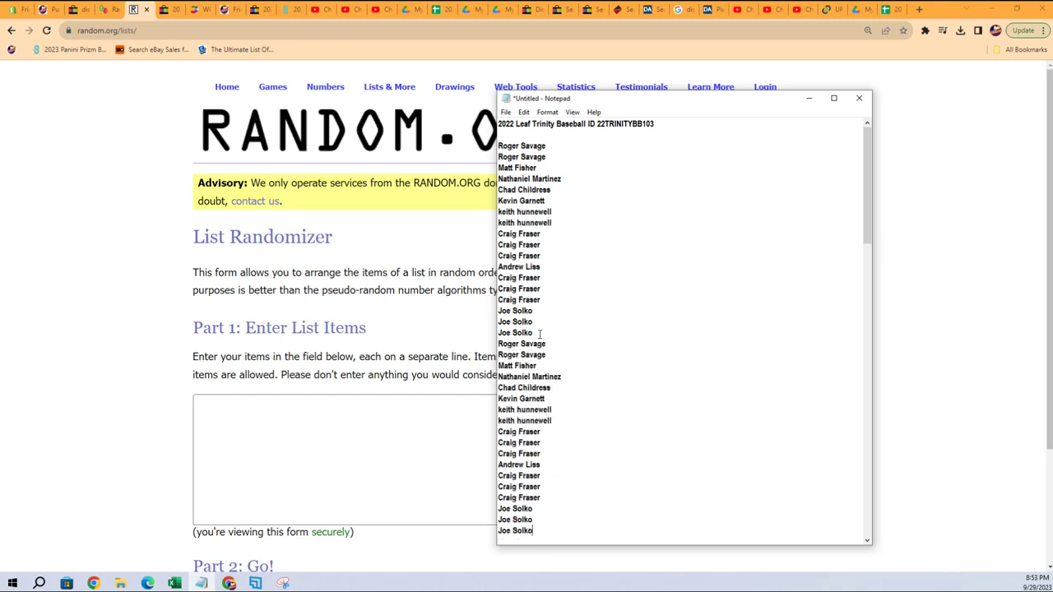
key(Return)
key(ctrl+v)
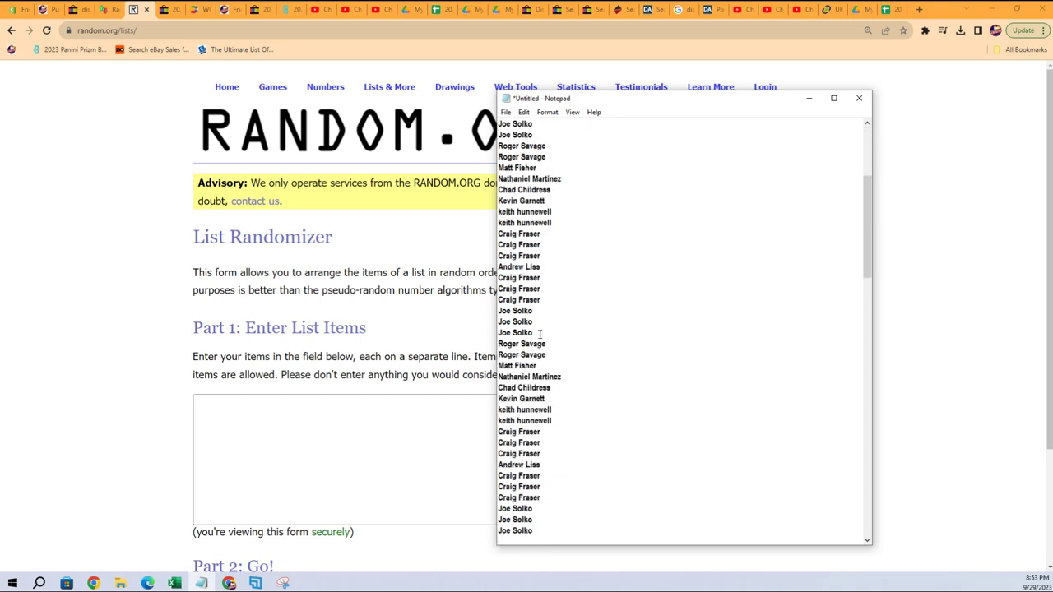
key(Return)
key(ctrl+v)
key(Return)
key(ctrl+v)
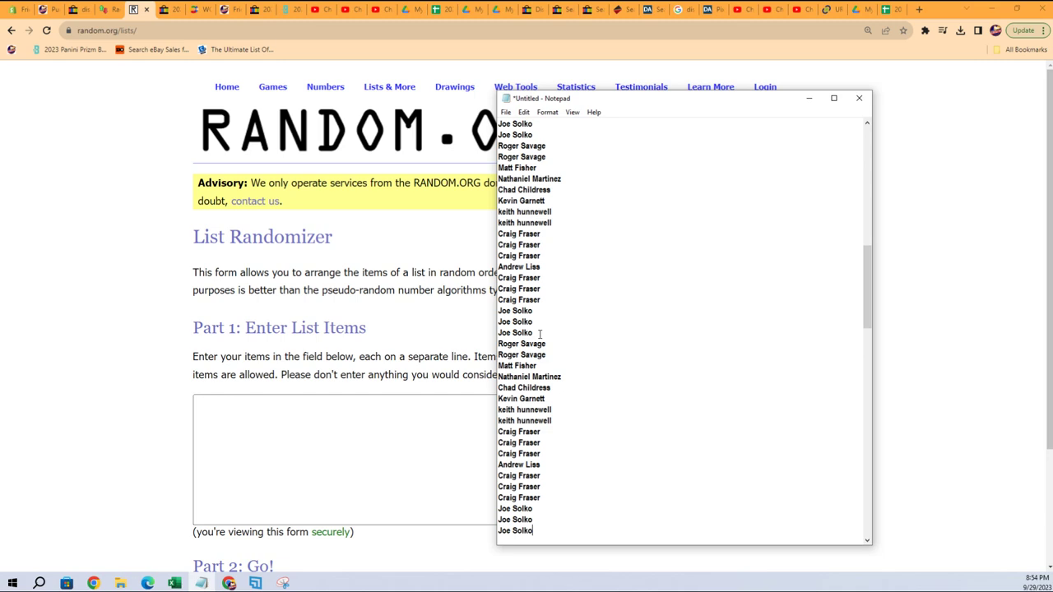
Step: Copy all five blocks of owner names into the List Randomizer's item field and remove the blank line at its start
drag(538, 531, 487, 97)
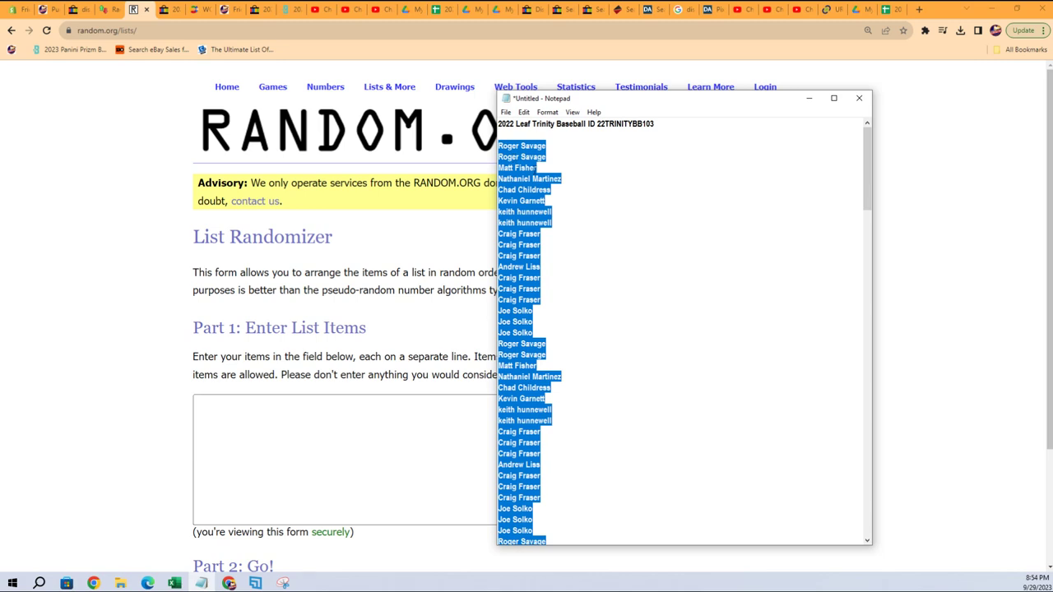
right_click(520, 156)
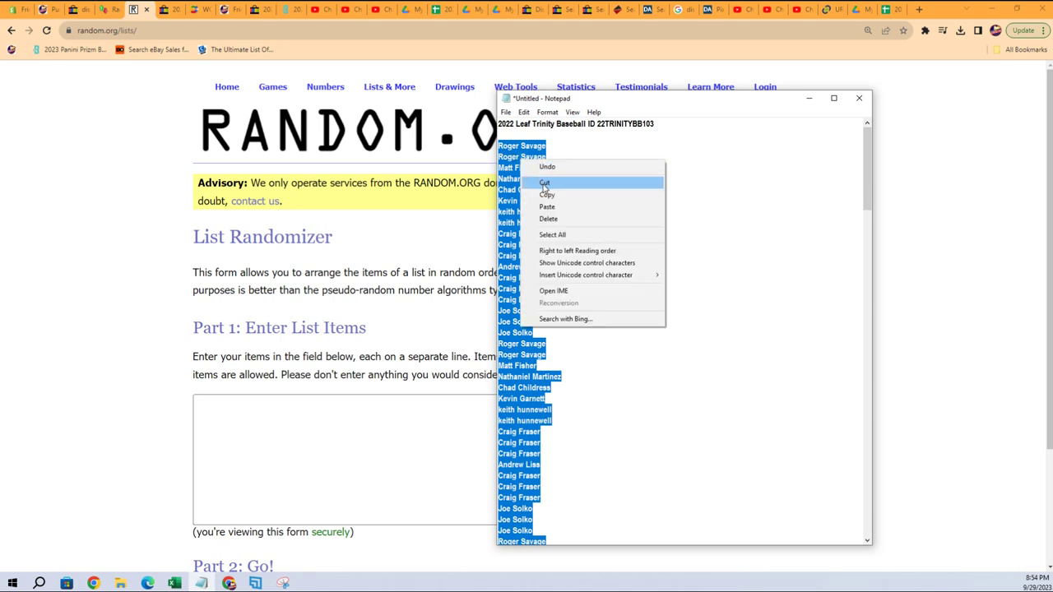
click(542, 194)
click(310, 444)
key(ctrl+v)
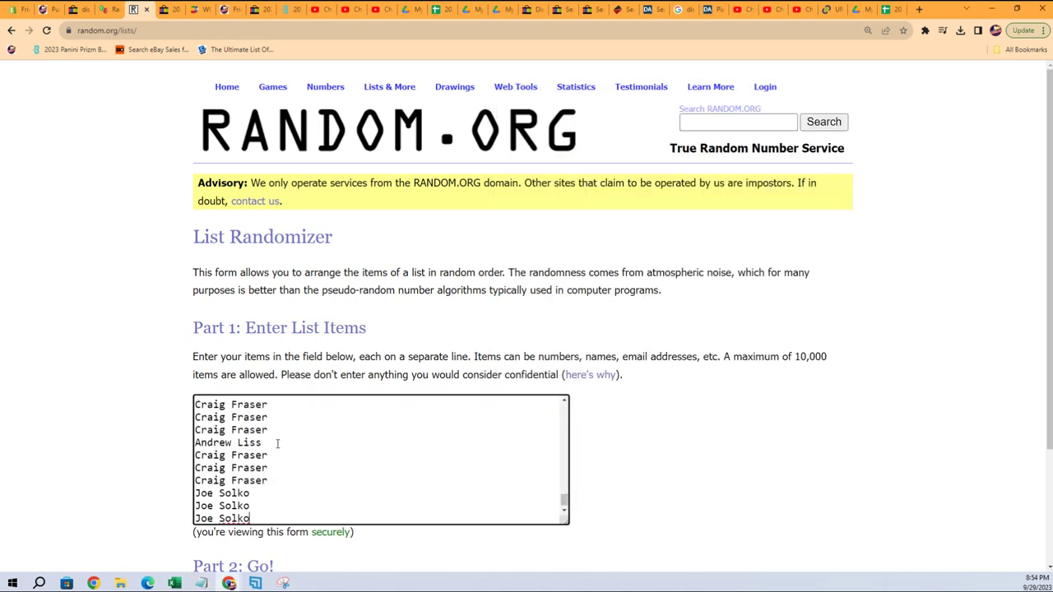
scroll(277, 444, up, 10)
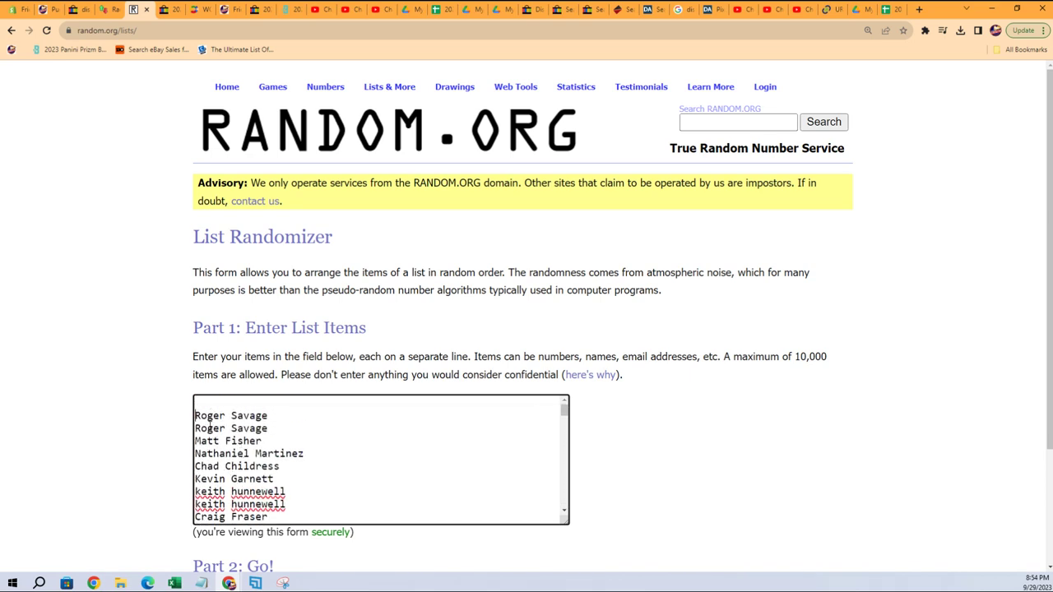
key(BackSpace)
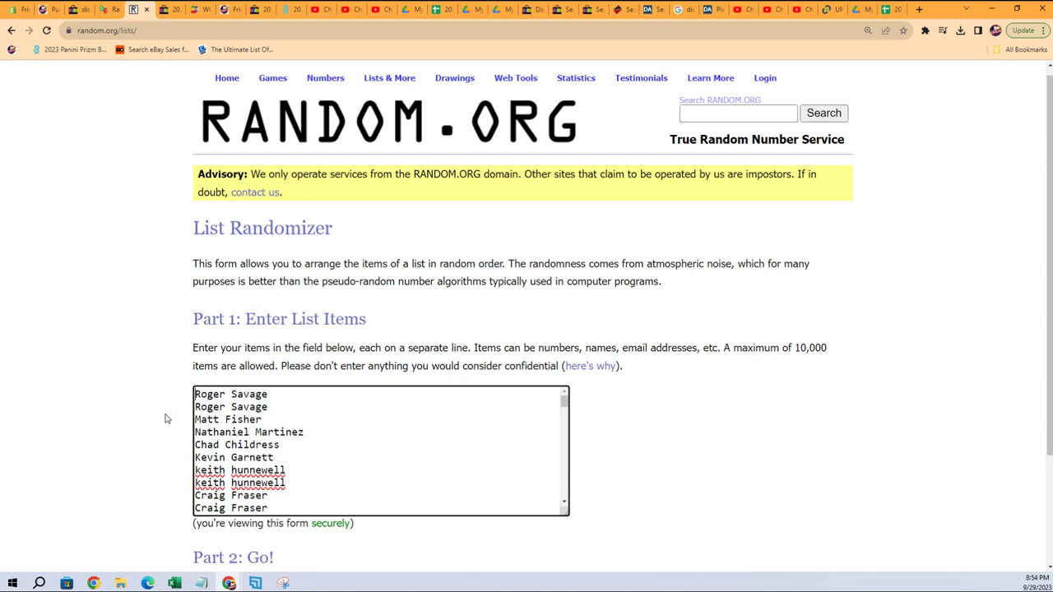
Step: Randomize the list of owner names seven times in a row in the List Randomizer
scroll(167, 419, down, 3)
click(218, 471)
scroll(174, 439, down, 3)
scroll(173, 440, down, 9)
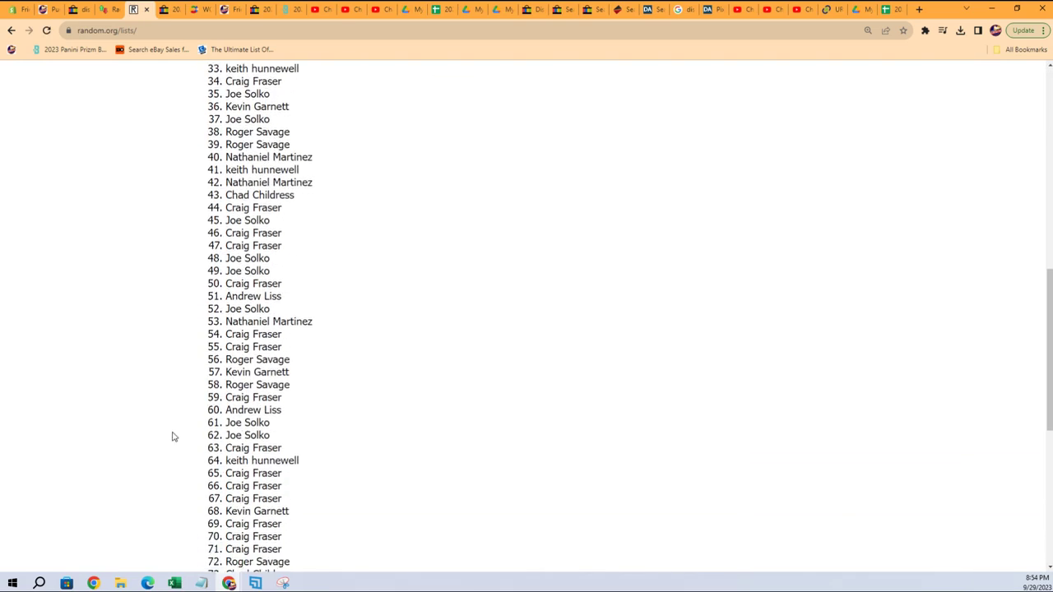
click(194, 469)
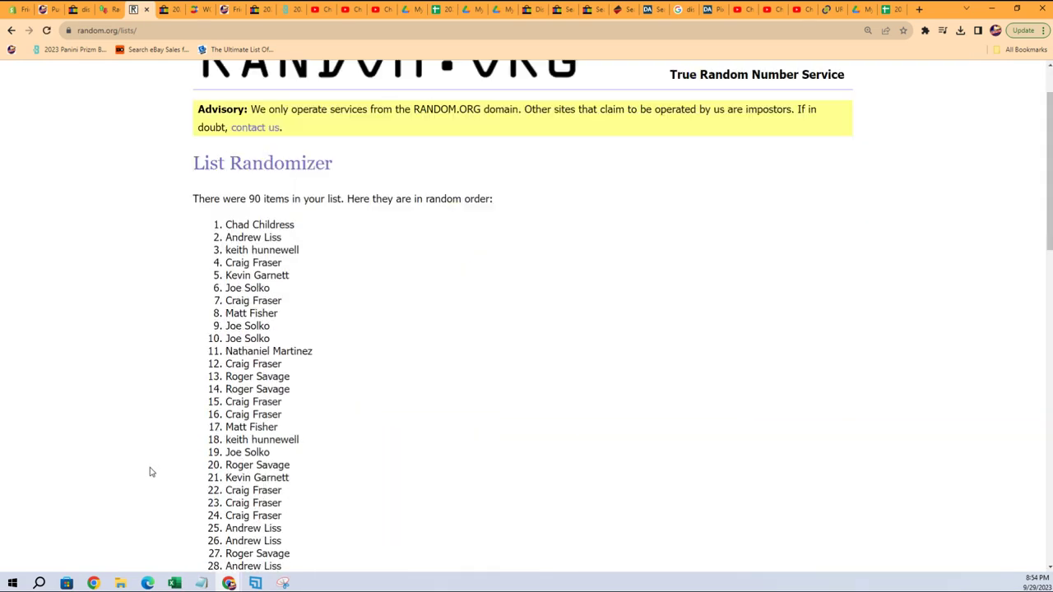
scroll(150, 472, down, 15)
click(201, 494)
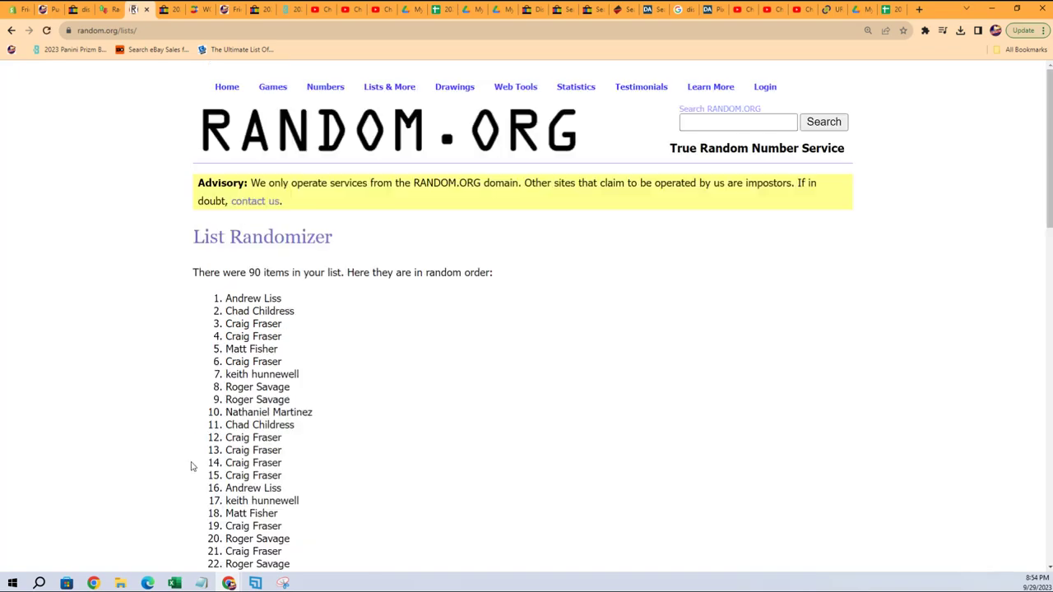
scroll(176, 484, down, 15)
scroll(189, 482, down, 2)
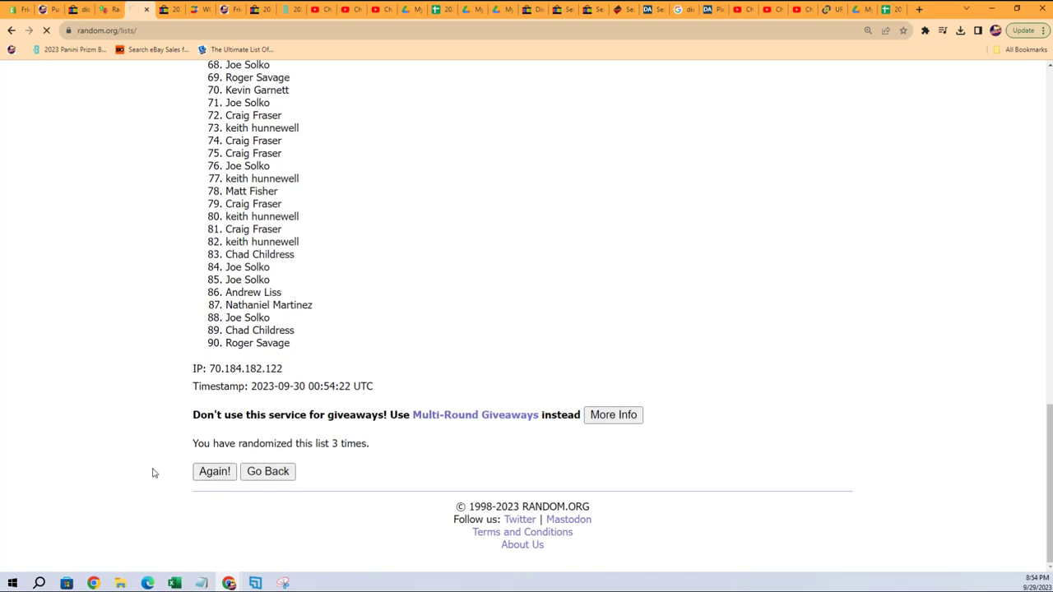
scroll(176, 473, down, 15)
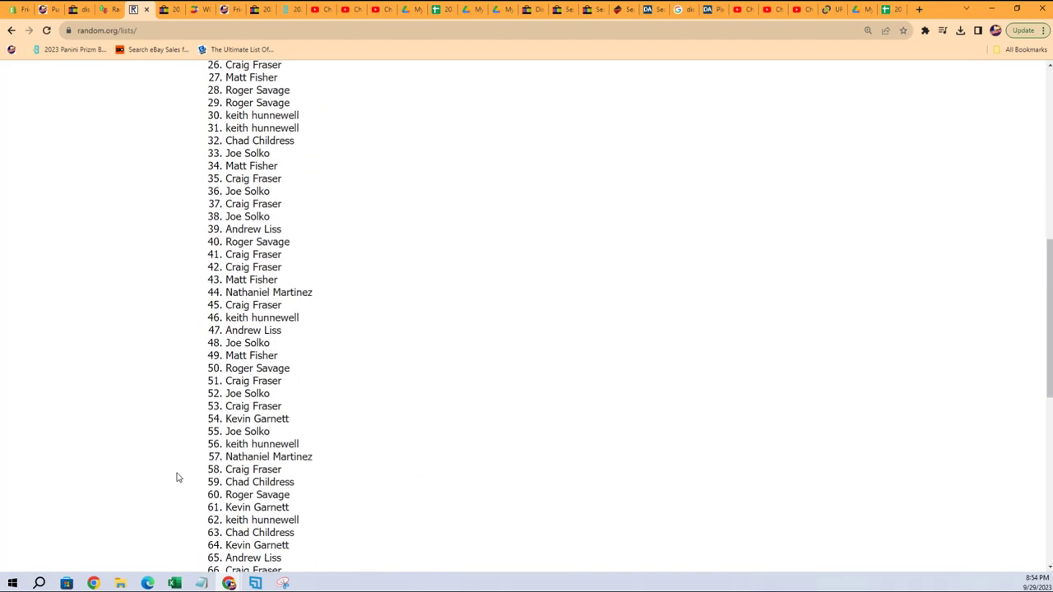
click(205, 472)
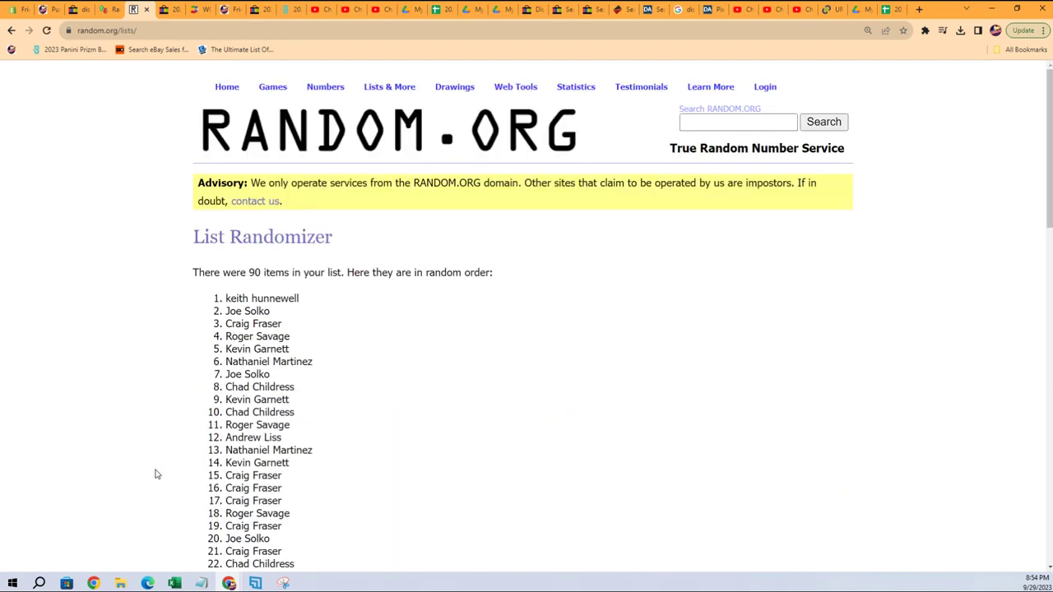
scroll(155, 472, down, 15)
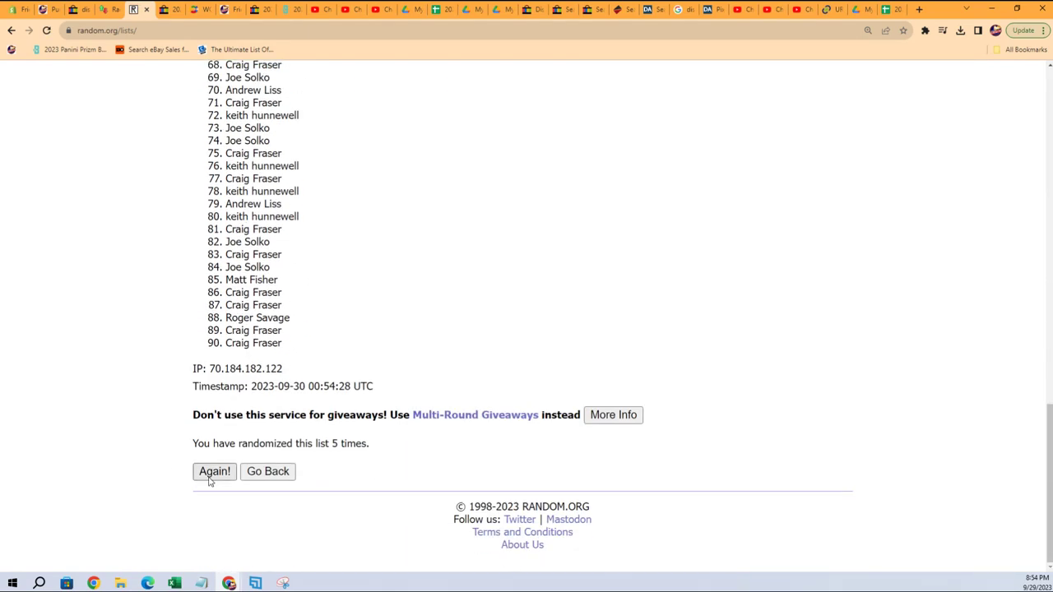
click(209, 475)
scroll(157, 472, down, 15)
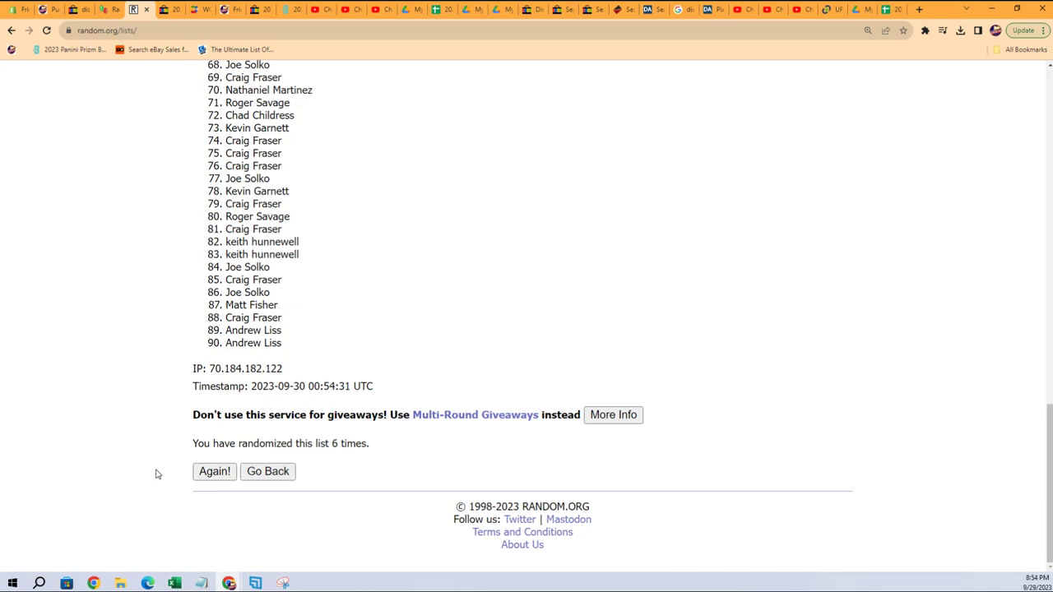
click(211, 472)
Step: Copy all 90 randomized owner names and paste them as Text into Excel's Owners column, starting at A2
scroll(263, 450, down, 3)
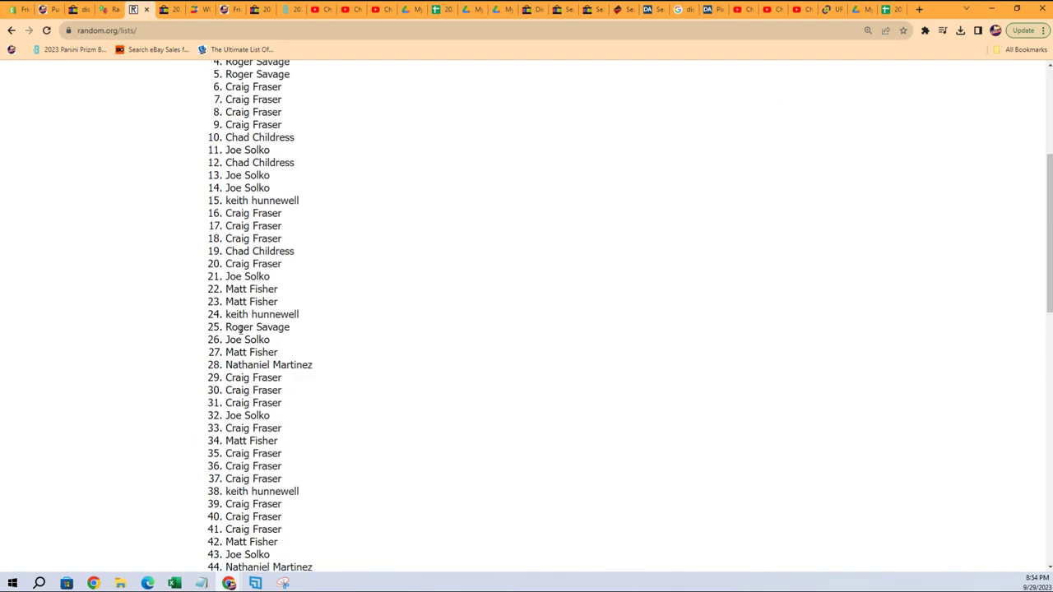
scroll(243, 307, up, 3)
drag(229, 296, 307, 343)
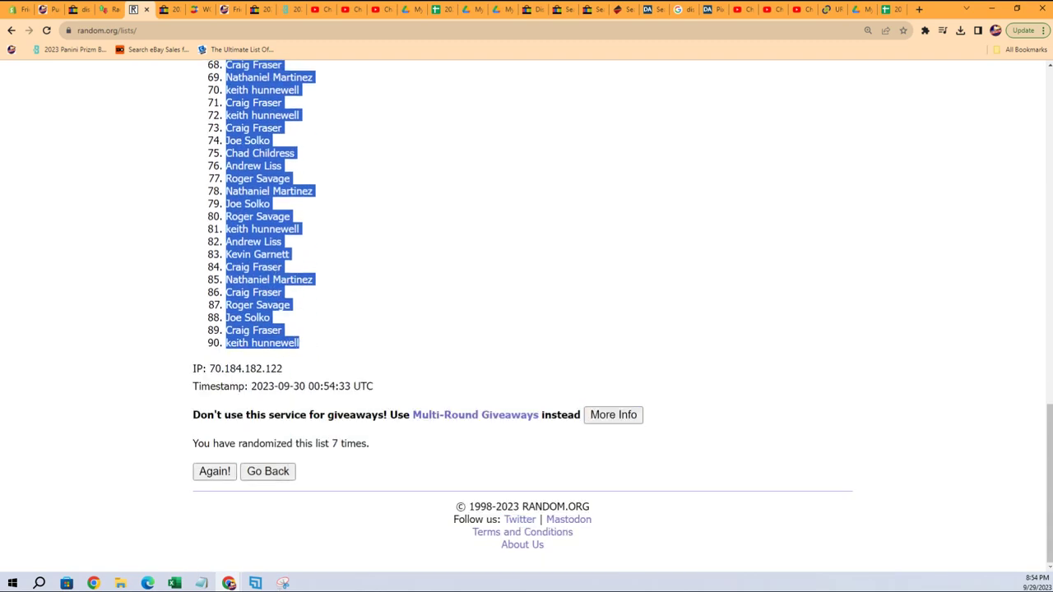
right_click(281, 275)
click(288, 281)
click(175, 583)
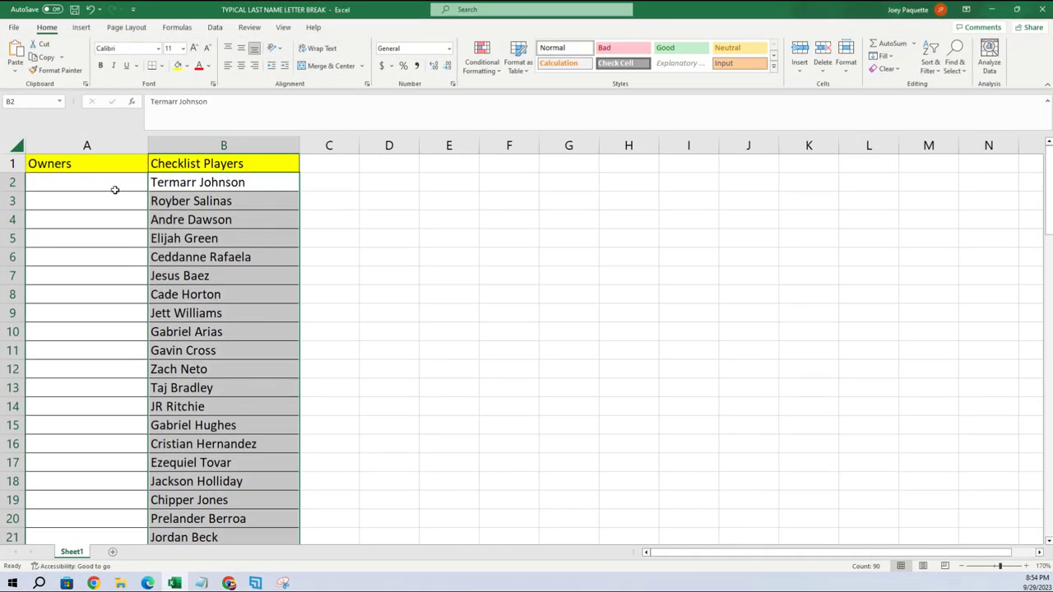
click(115, 190)
right_click(119, 184)
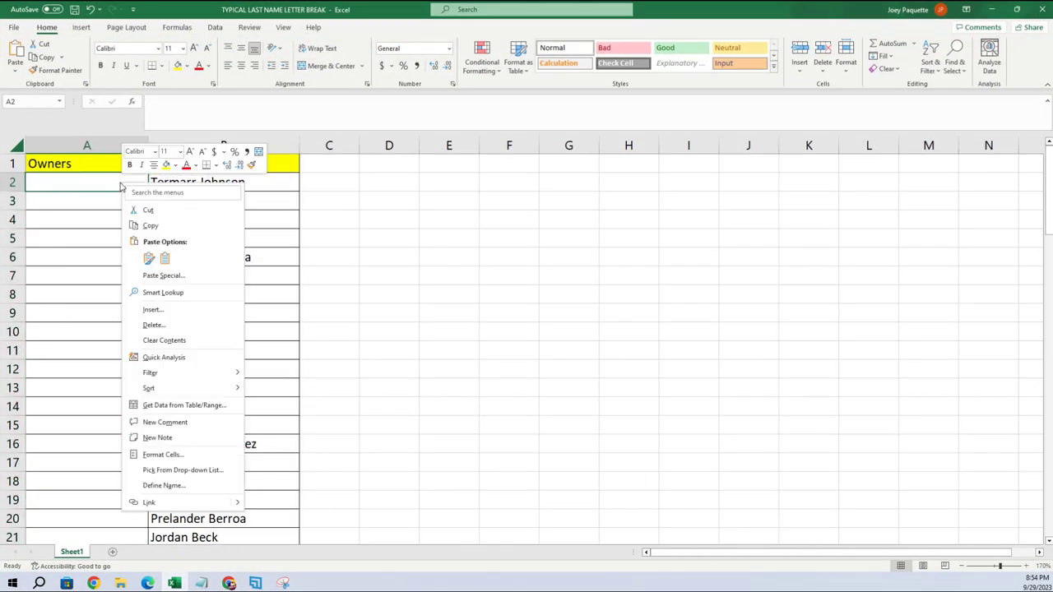
click(154, 275)
click(69, 212)
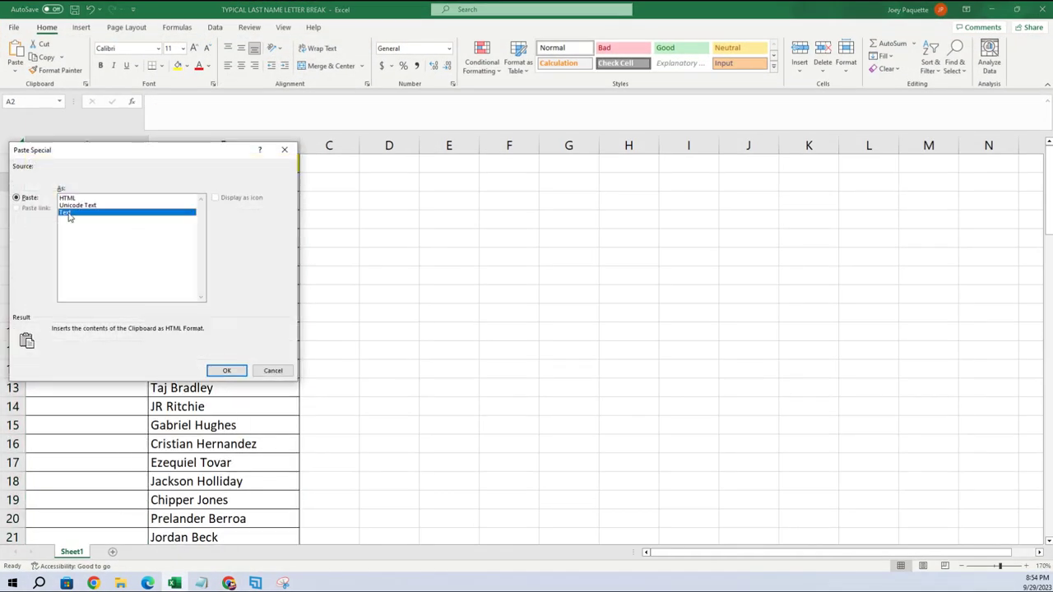
click(225, 371)
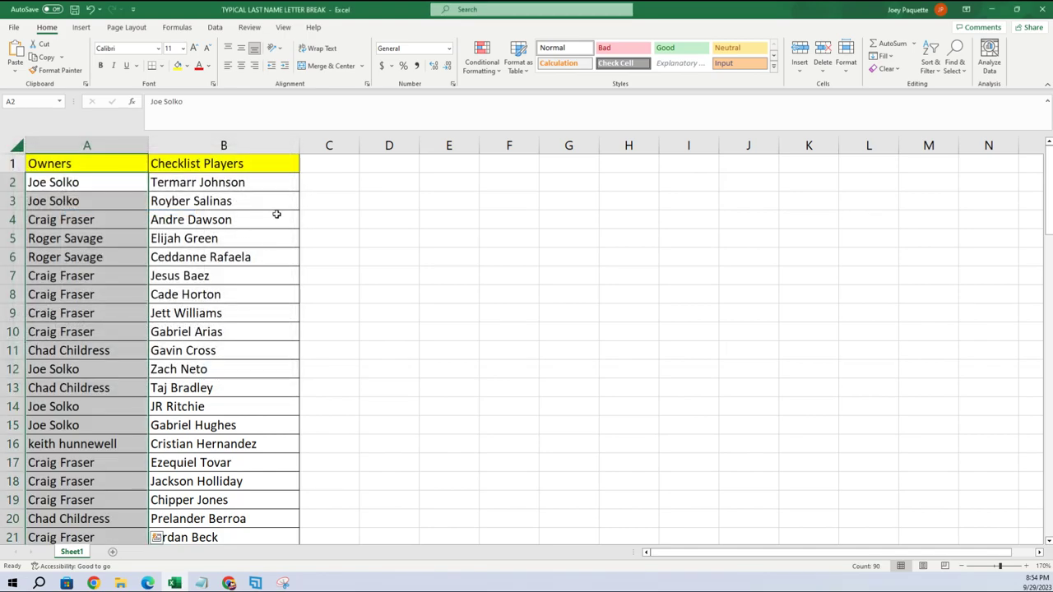
Step: Enlarge the worksheet to 230% and show it from the header row
click(1025, 566)
click(1026, 566)
click(1026, 566)
click(1025, 566)
click(1026, 566)
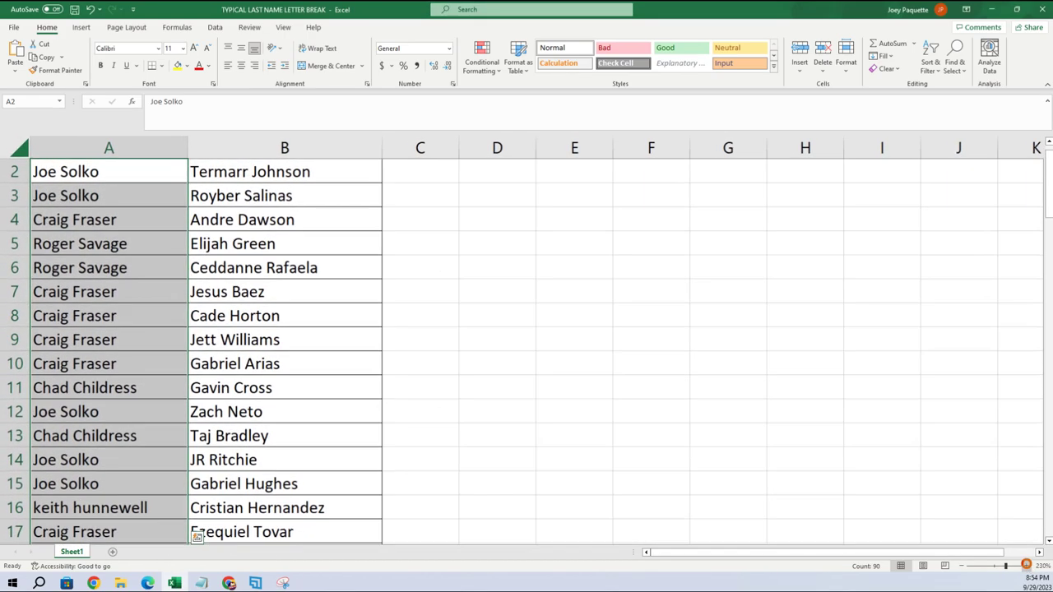
click(1026, 566)
scroll(448, 419, up, 1)
Step: Review the owner and checklist player pairings in columns A and B row by row, from row 3 down to row 58
click(186, 223)
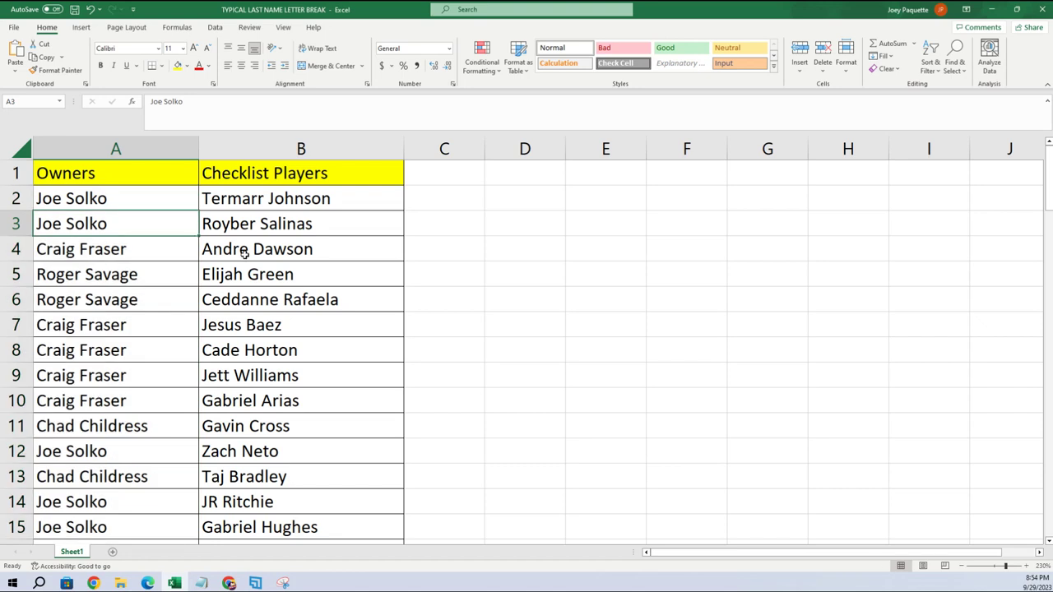
click(175, 245)
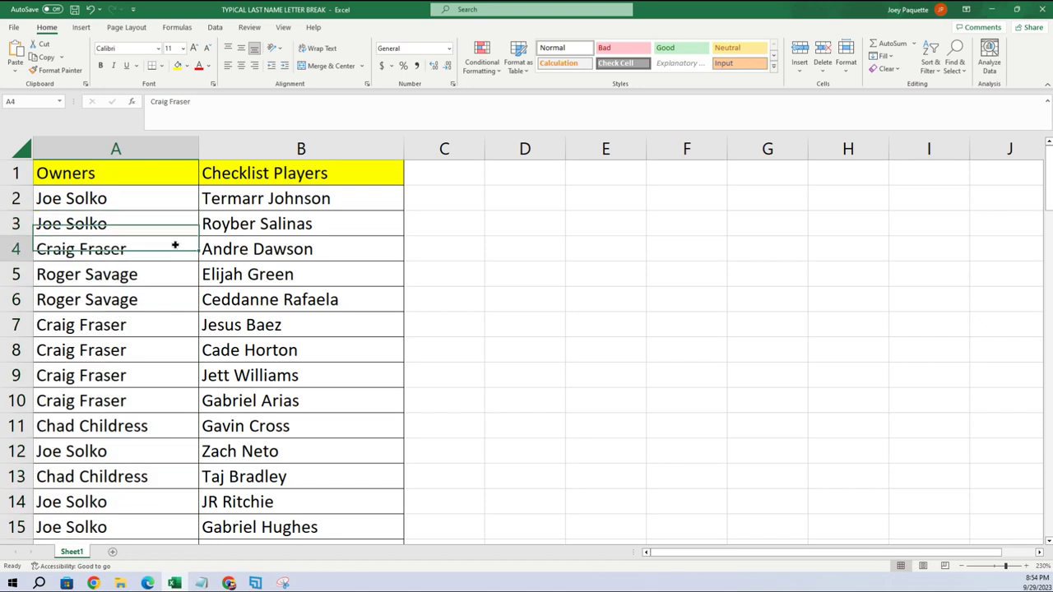
click(163, 273)
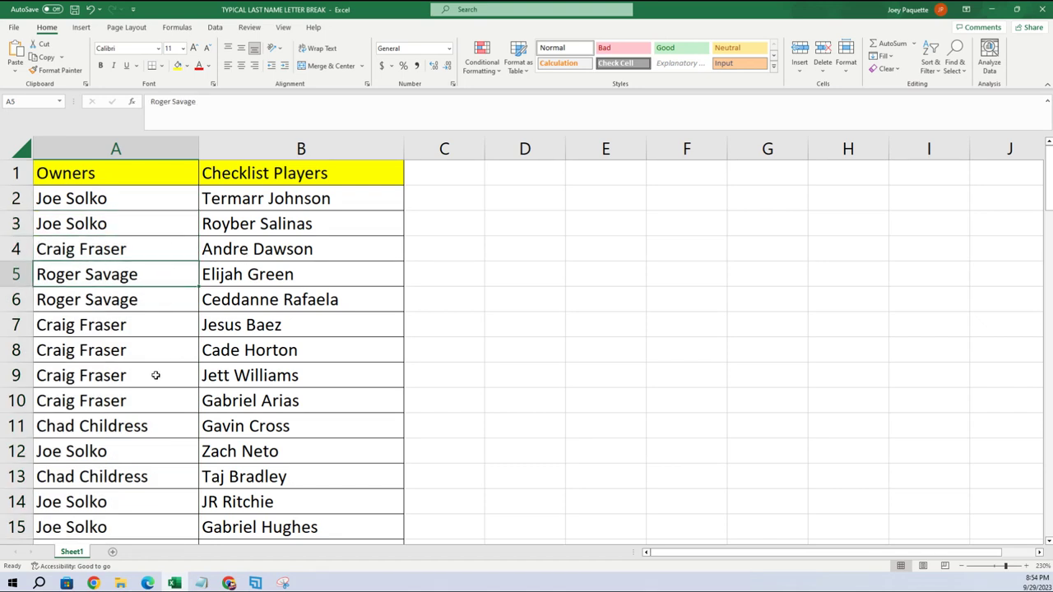
scroll(396, 389, down, 3)
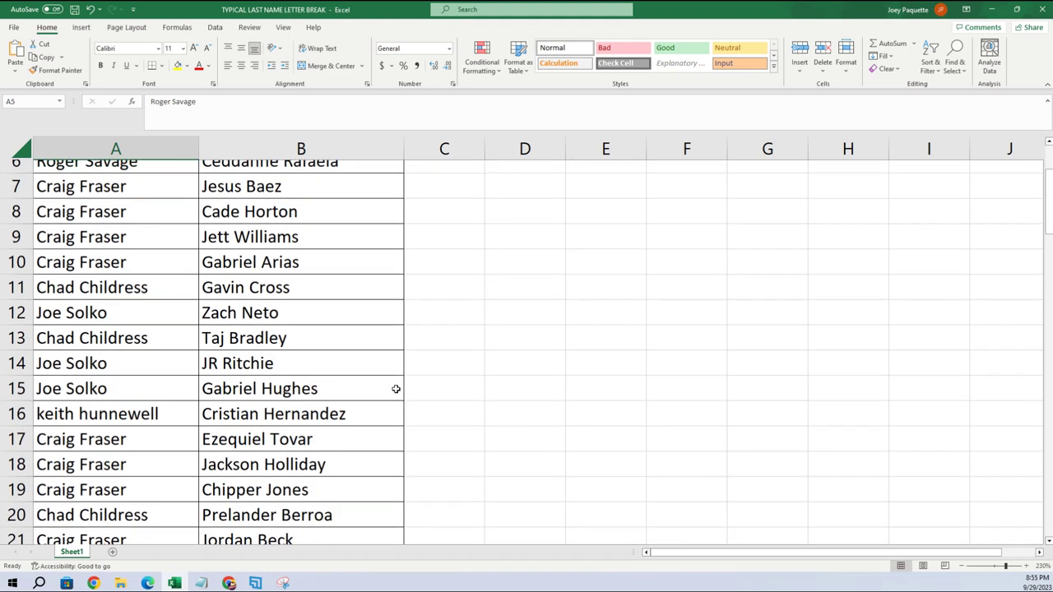
click(150, 372)
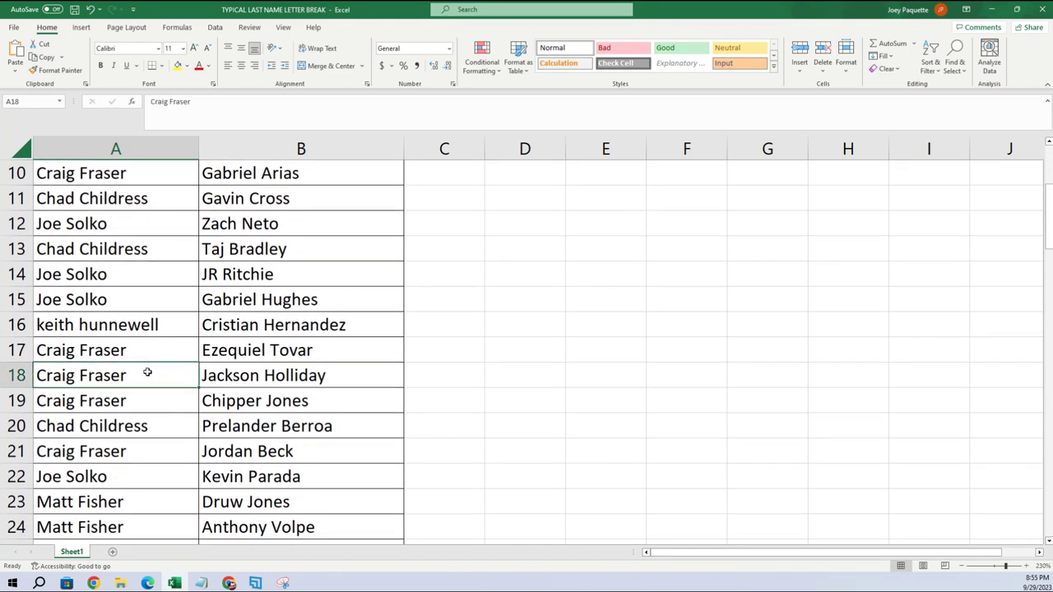
click(163, 401)
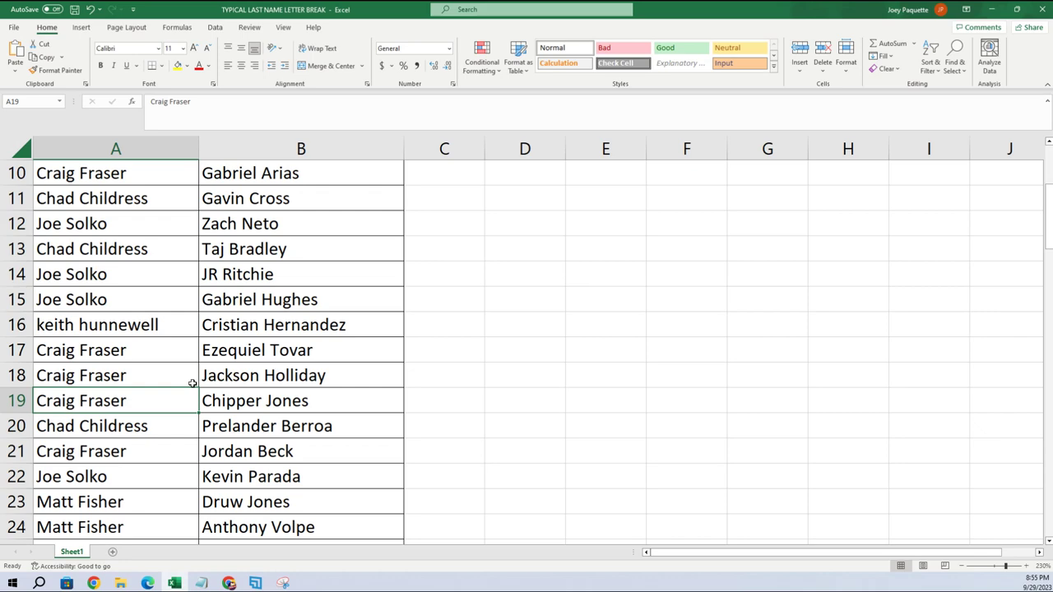
scroll(192, 383, down, 2)
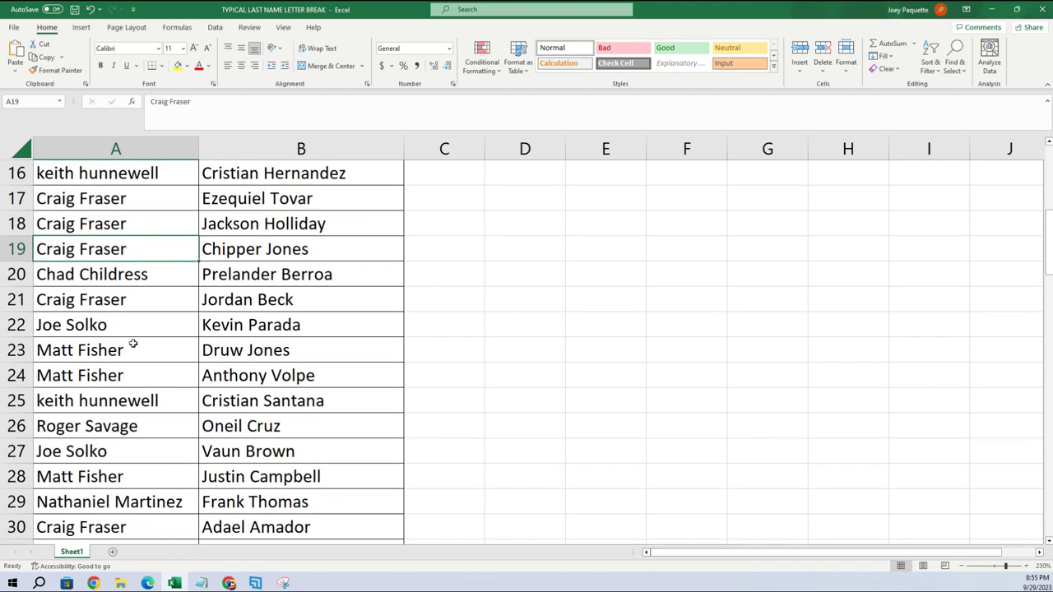
click(154, 331)
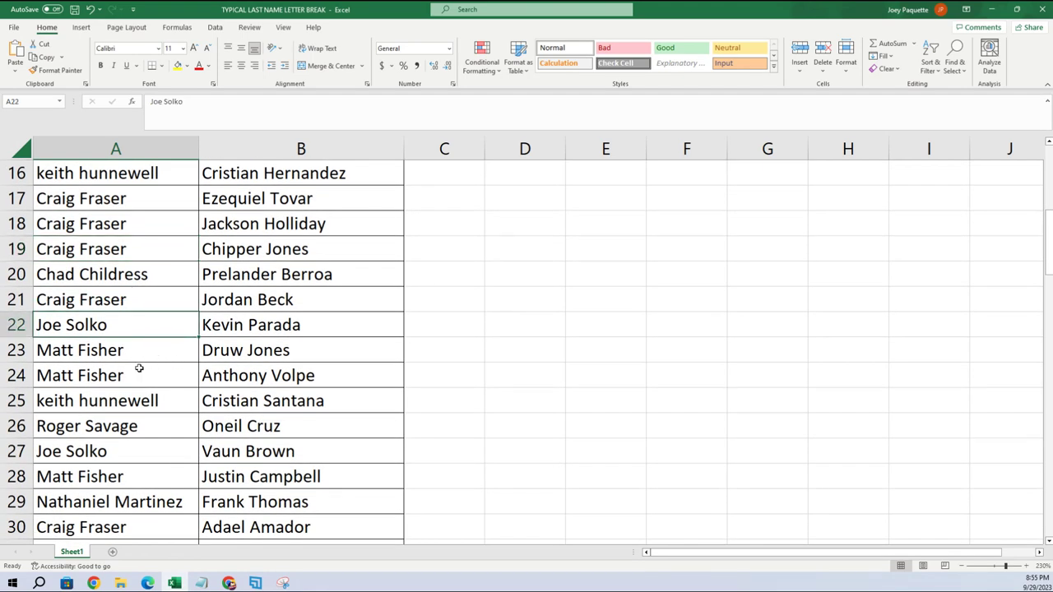
click(140, 378)
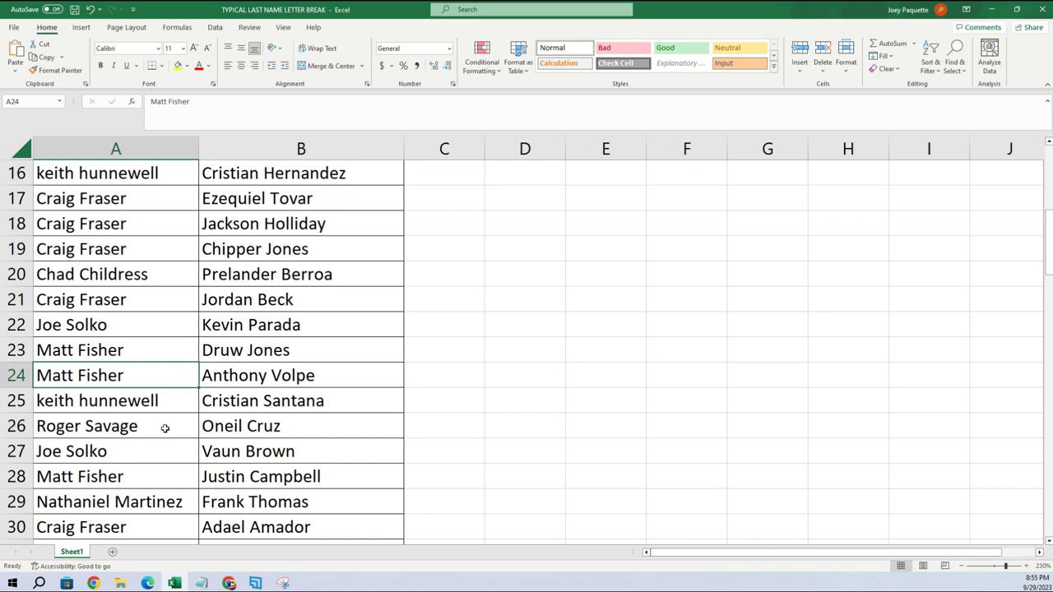
scroll(165, 429, down, 1)
click(160, 359)
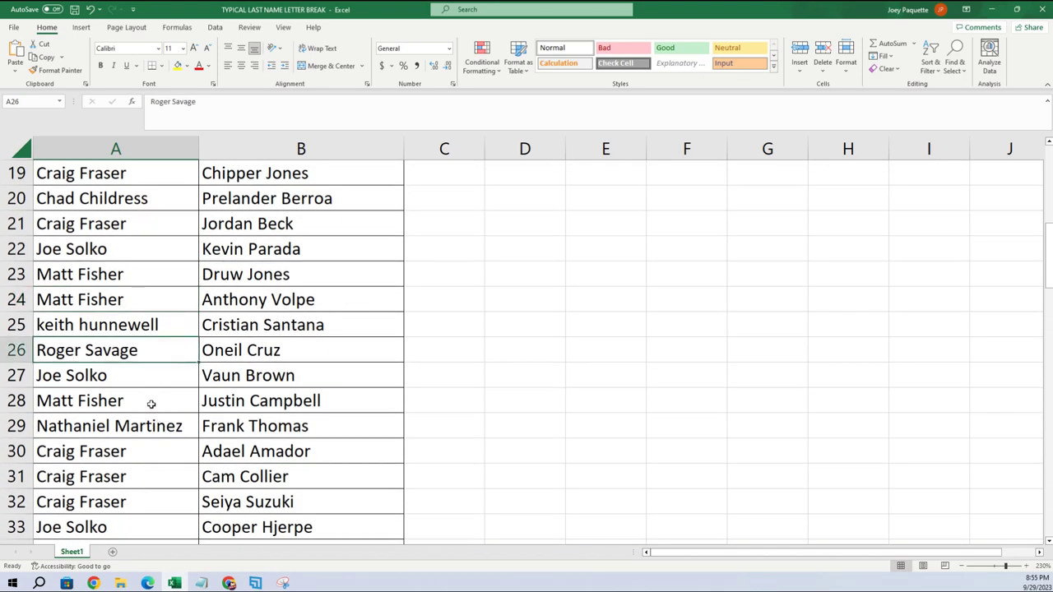
click(163, 427)
scroll(156, 447, down, 1)
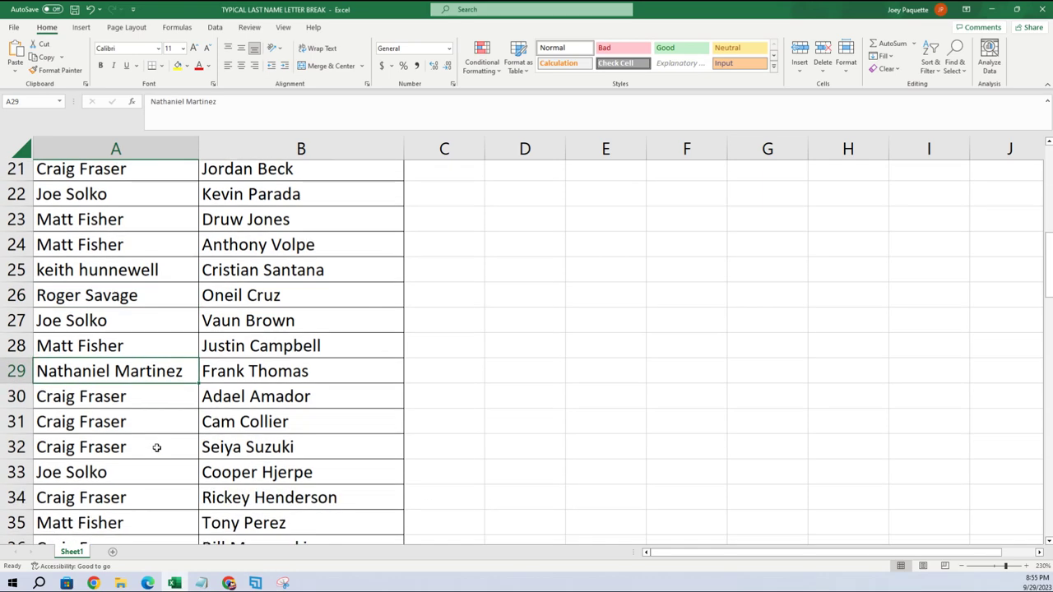
click(146, 421)
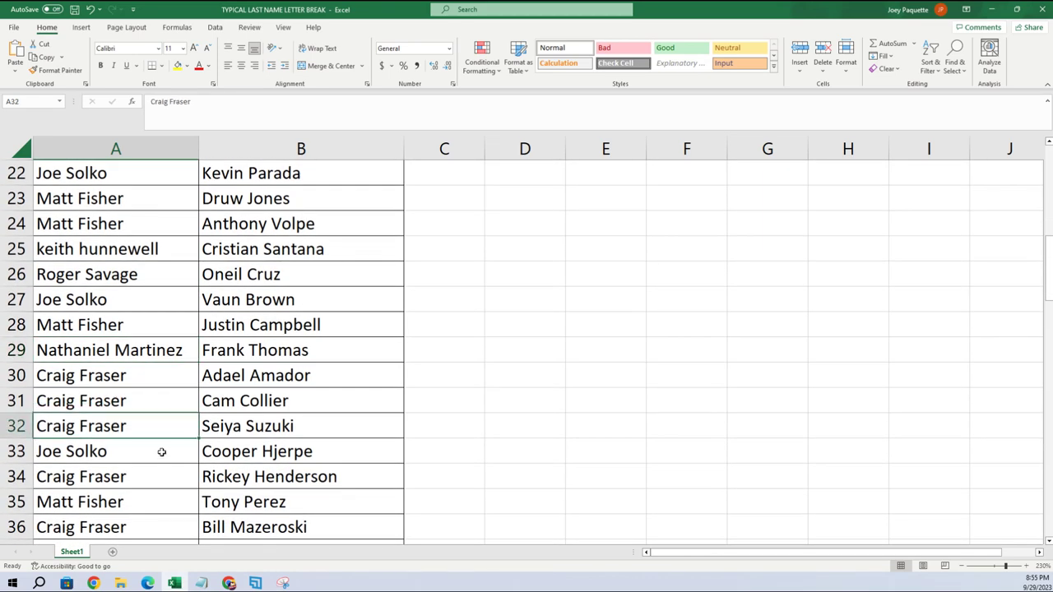
click(146, 472)
scroll(144, 471, down, 2)
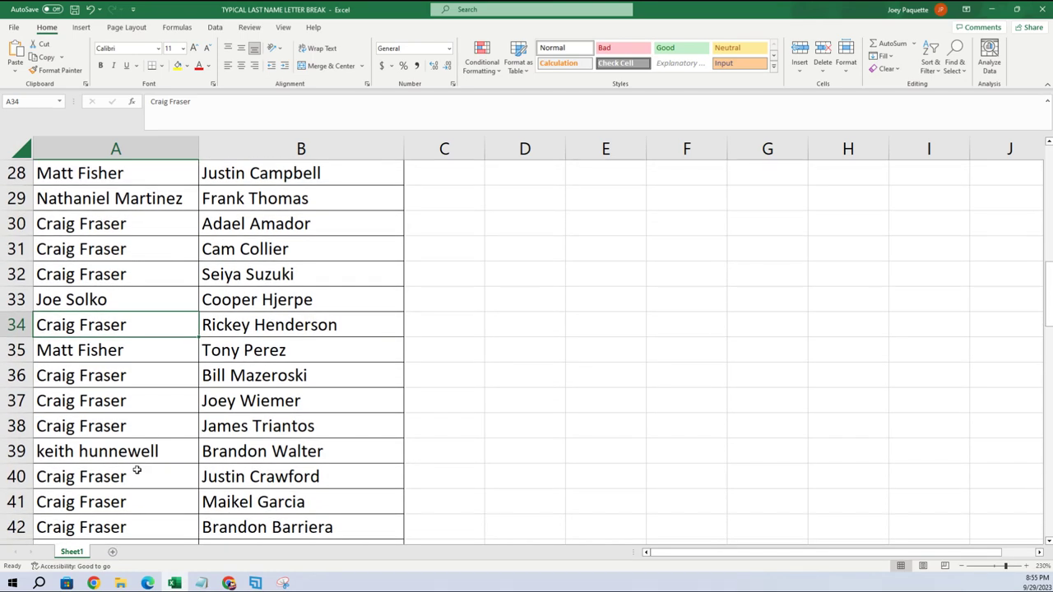
scroll(136, 470, down, 1)
scroll(136, 469, down, 1)
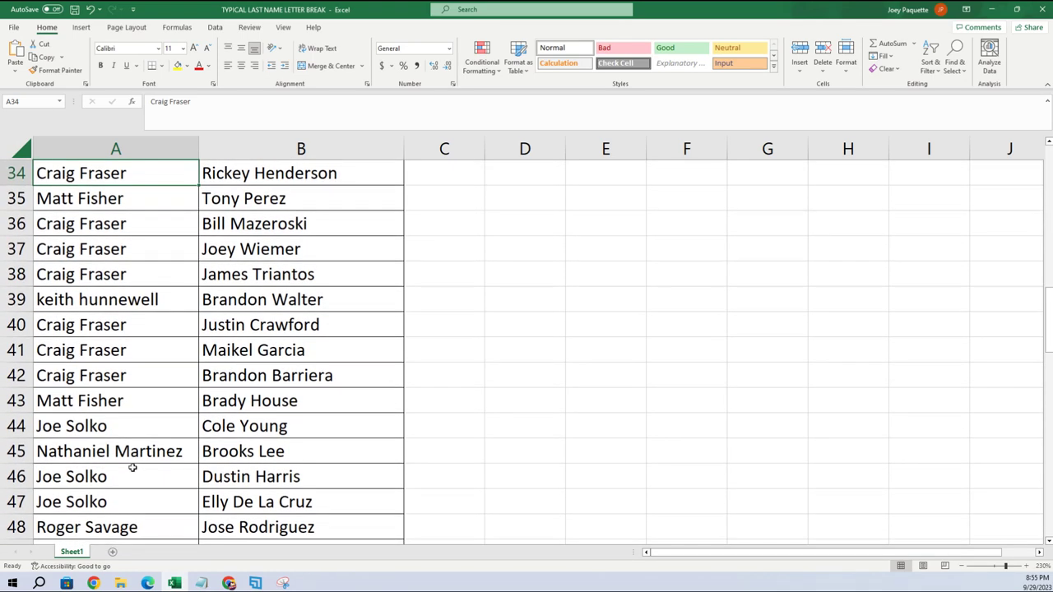
scroll(133, 469, down, 1)
click(140, 431)
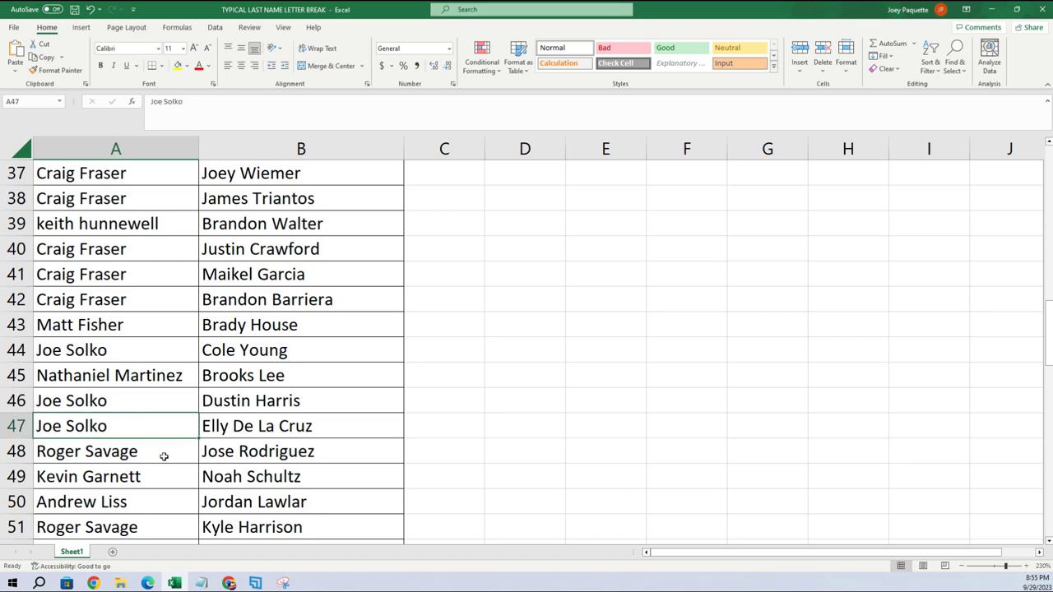
click(164, 455)
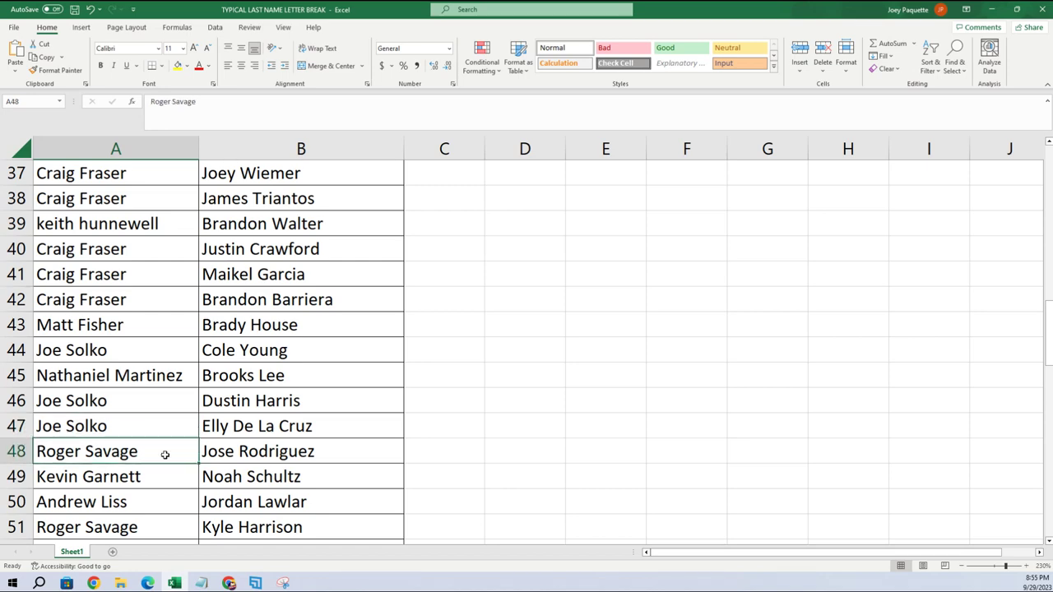
scroll(164, 455, down, 1)
scroll(159, 448, down, 1)
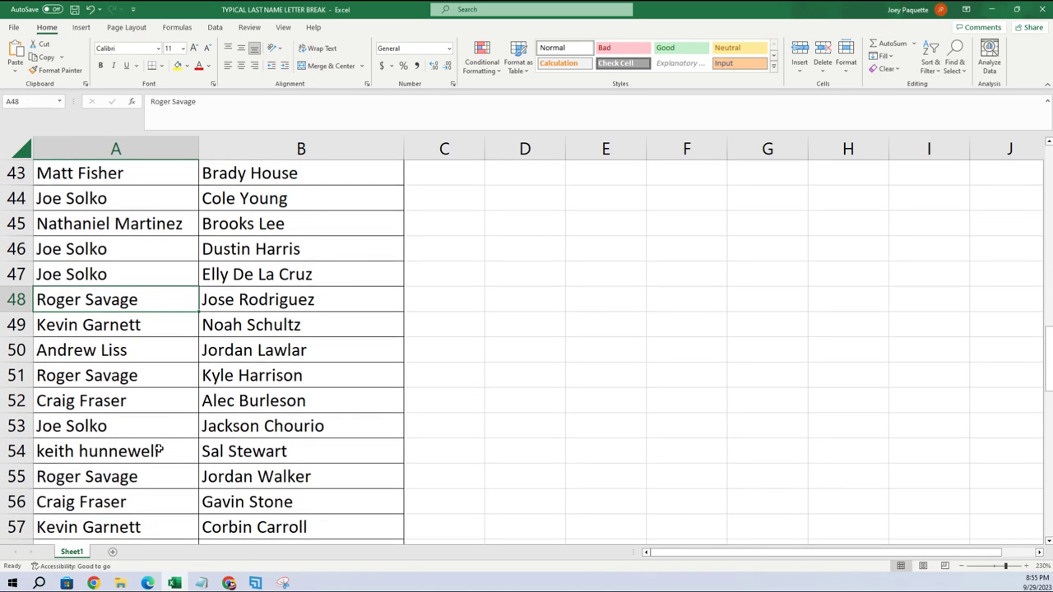
scroll(152, 433, down, 1)
click(163, 404)
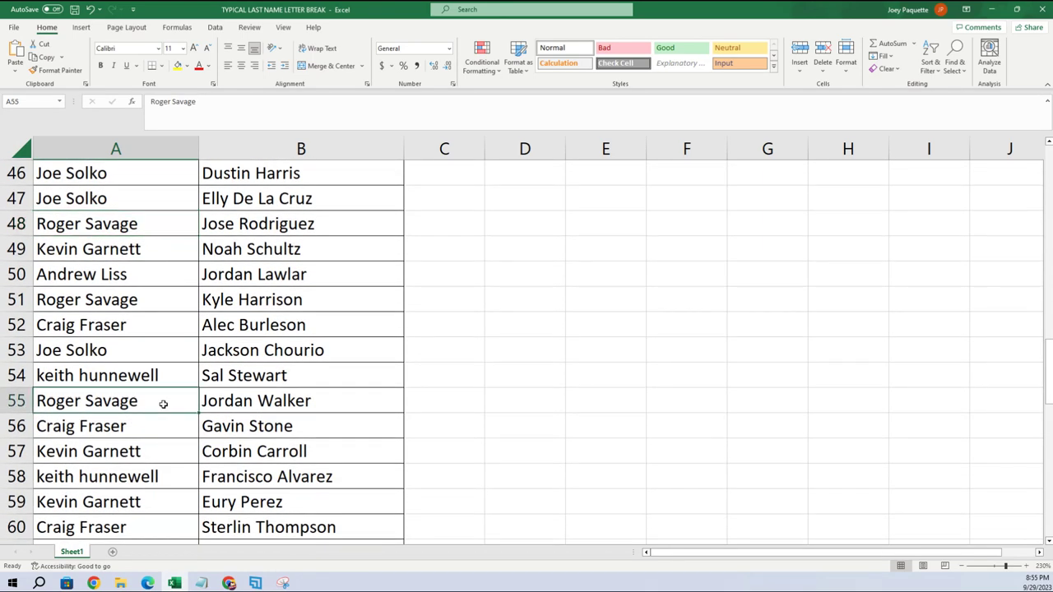
click(160, 450)
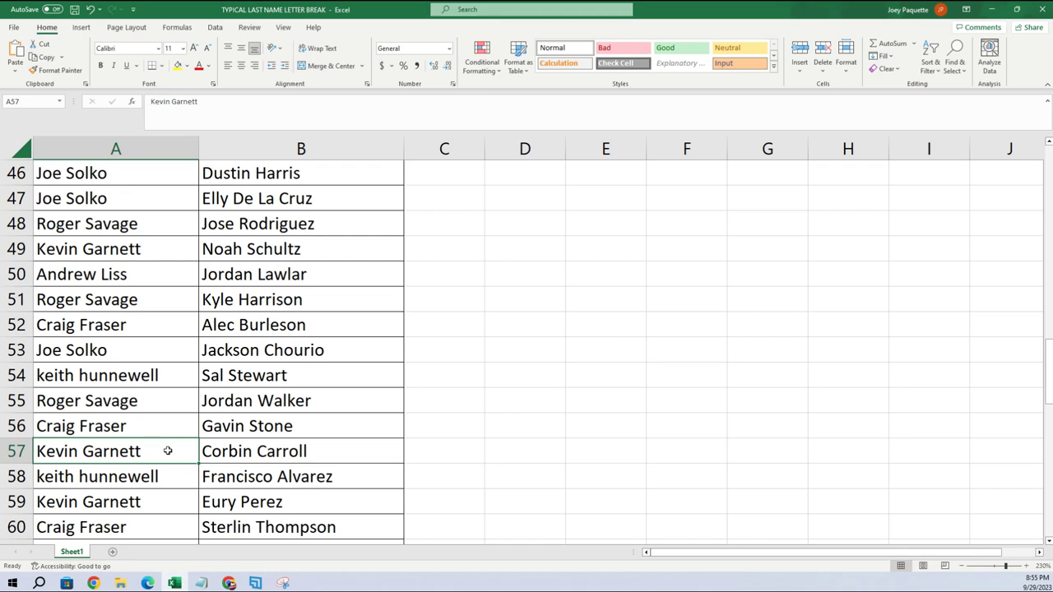
scroll(167, 451, down, 1)
click(183, 408)
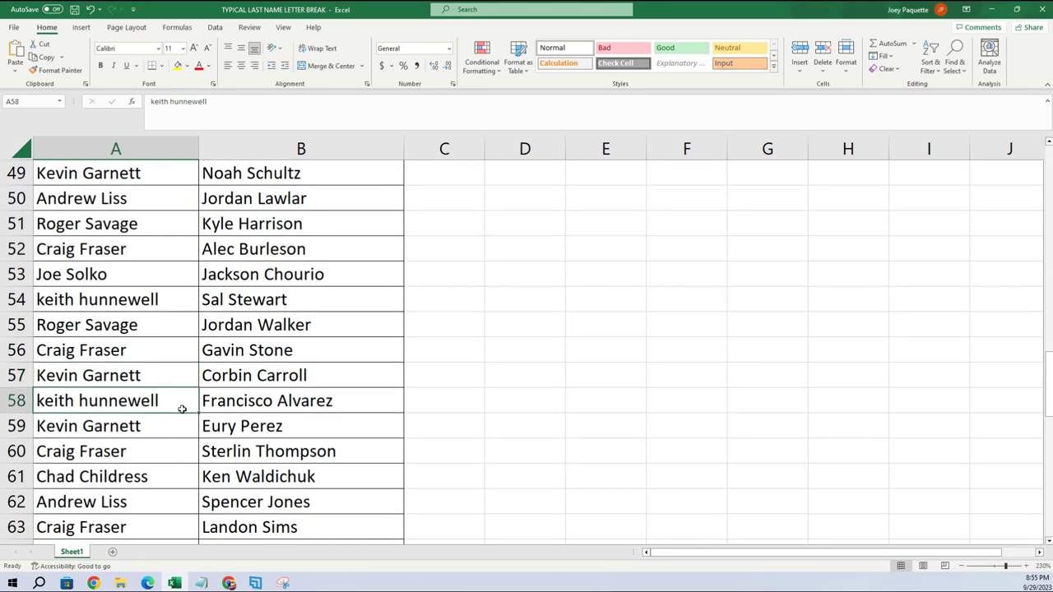
Step: Review the remaining owner and checklist player pairings in columns A and B row by row, from row 58 down to row 91
scroll(159, 451, down, 2)
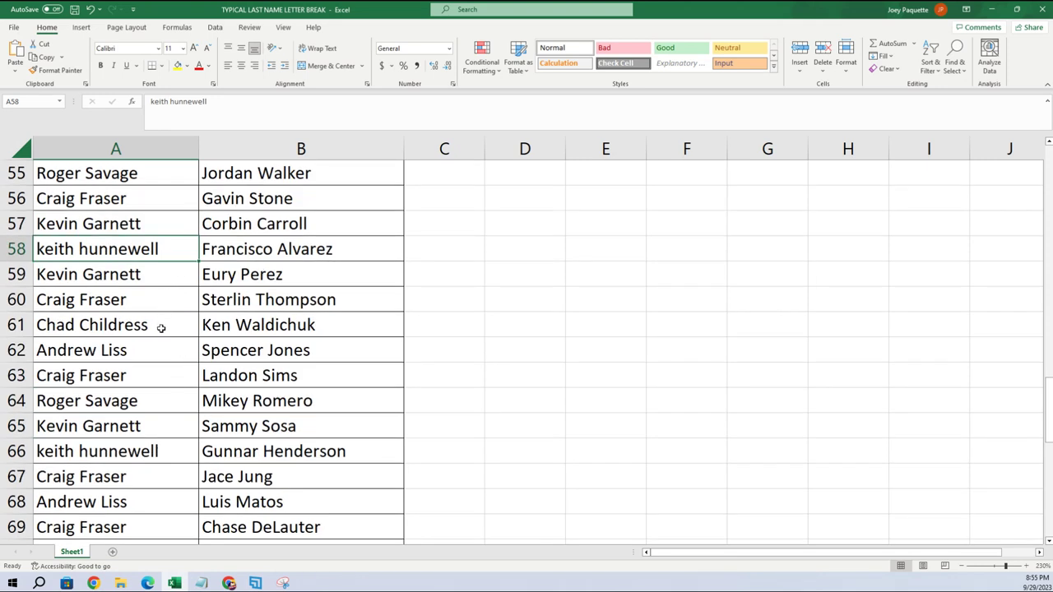
click(171, 424)
click(173, 450)
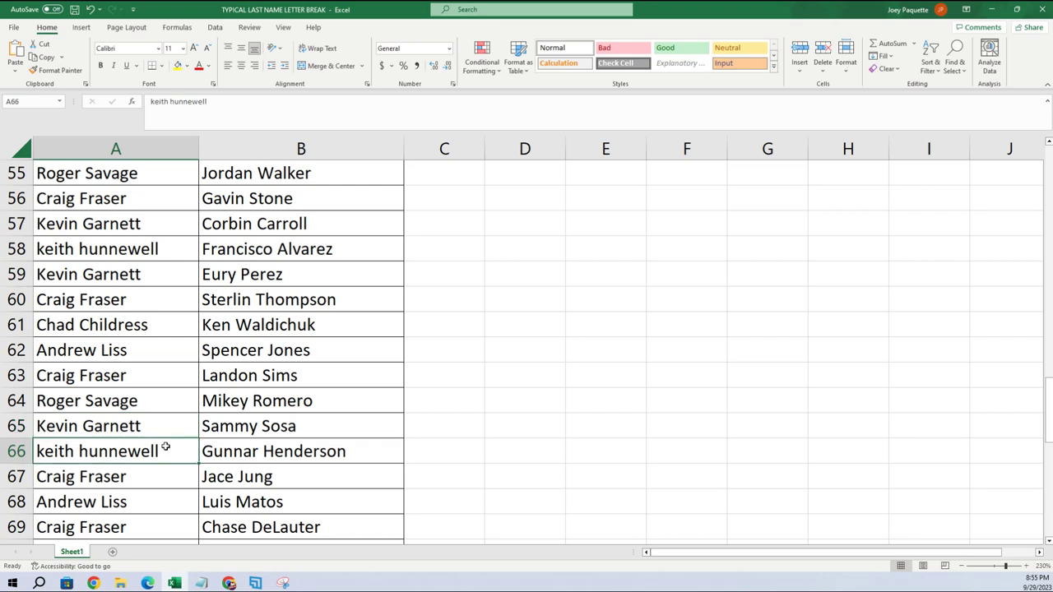
click(155, 472)
scroll(155, 471, down, 1)
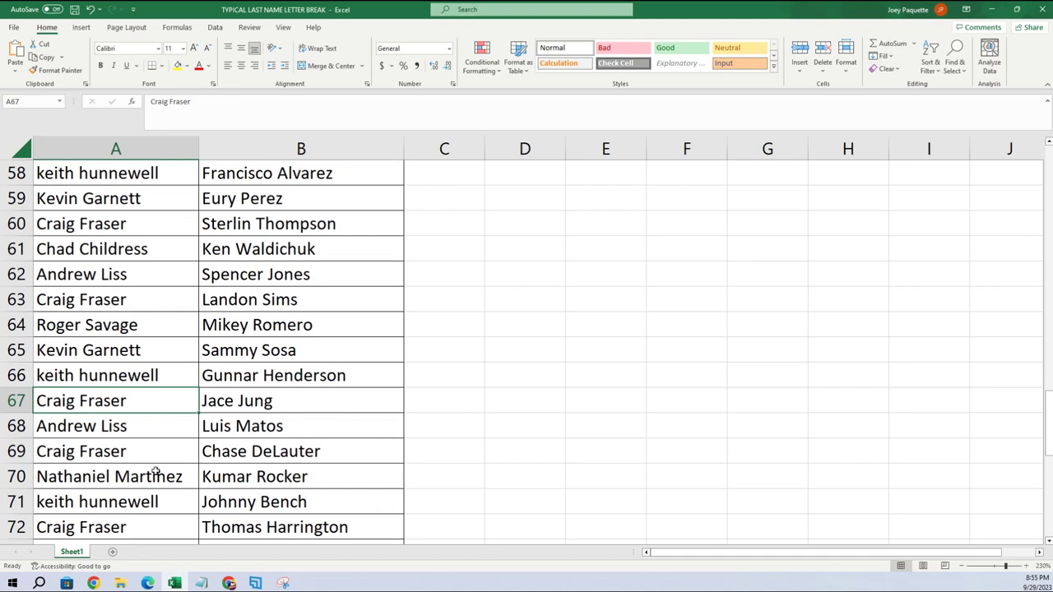
scroll(155, 471, down, 1)
click(156, 407)
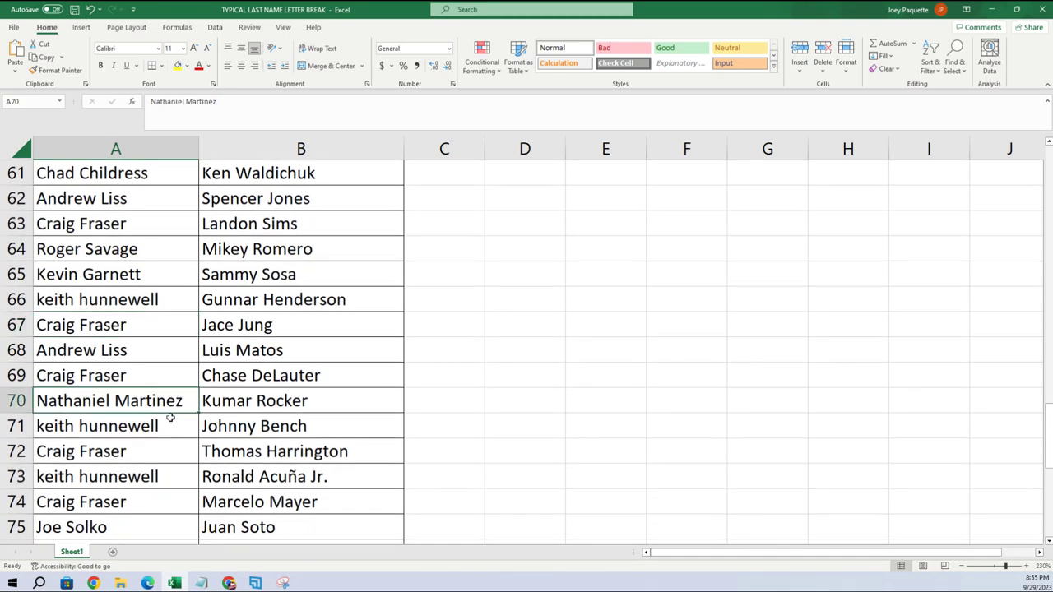
click(183, 472)
scroll(167, 463, down, 1)
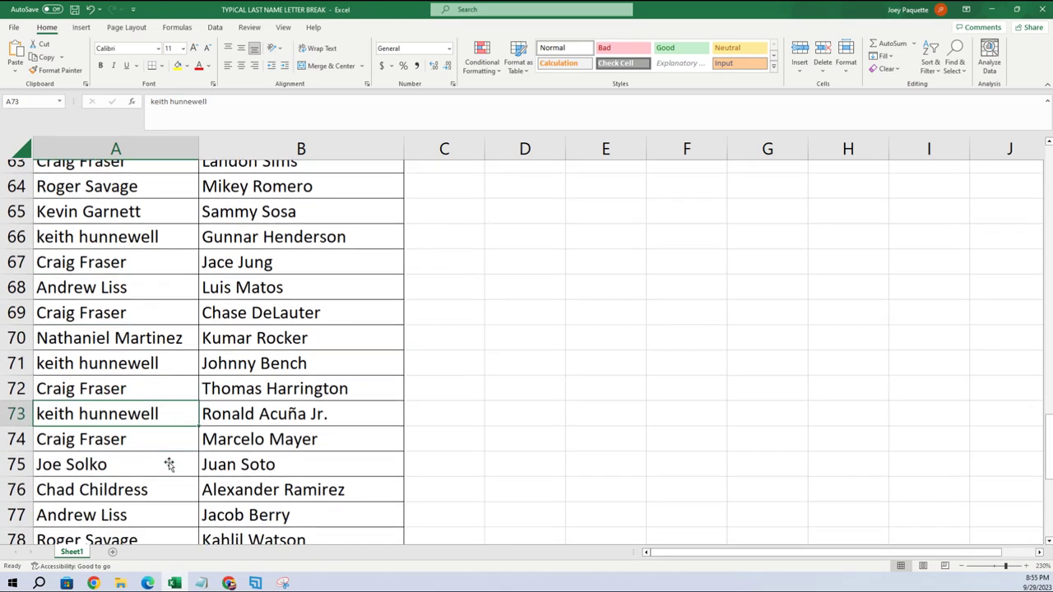
click(155, 447)
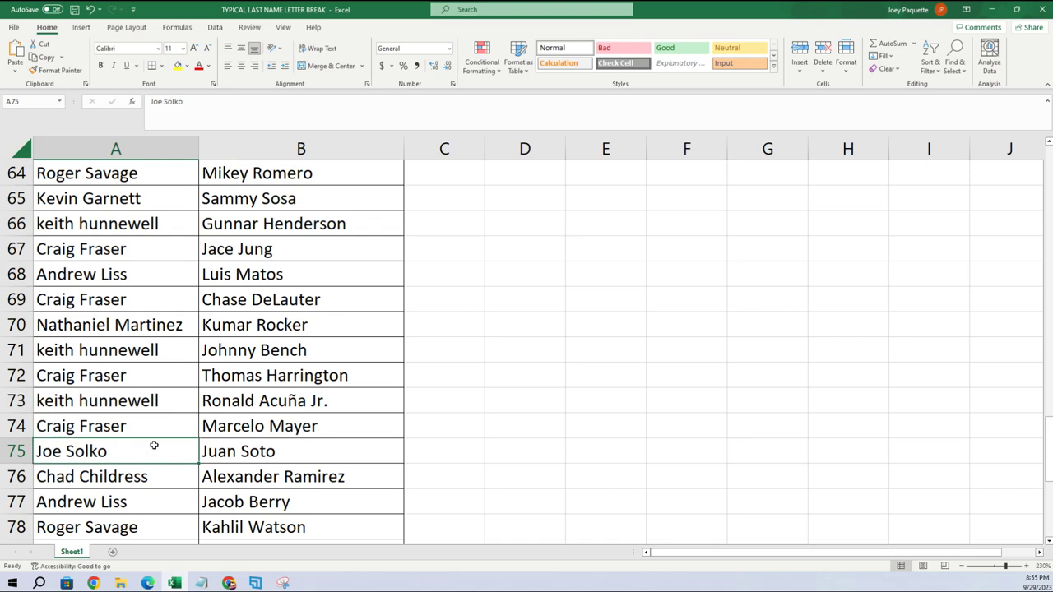
scroll(153, 445, down, 2)
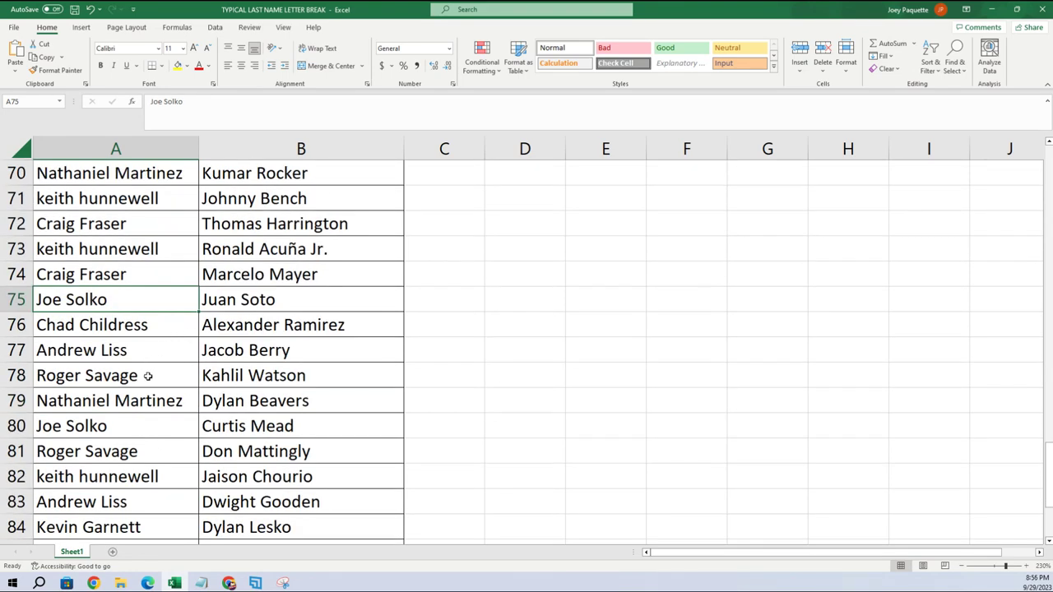
click(152, 452)
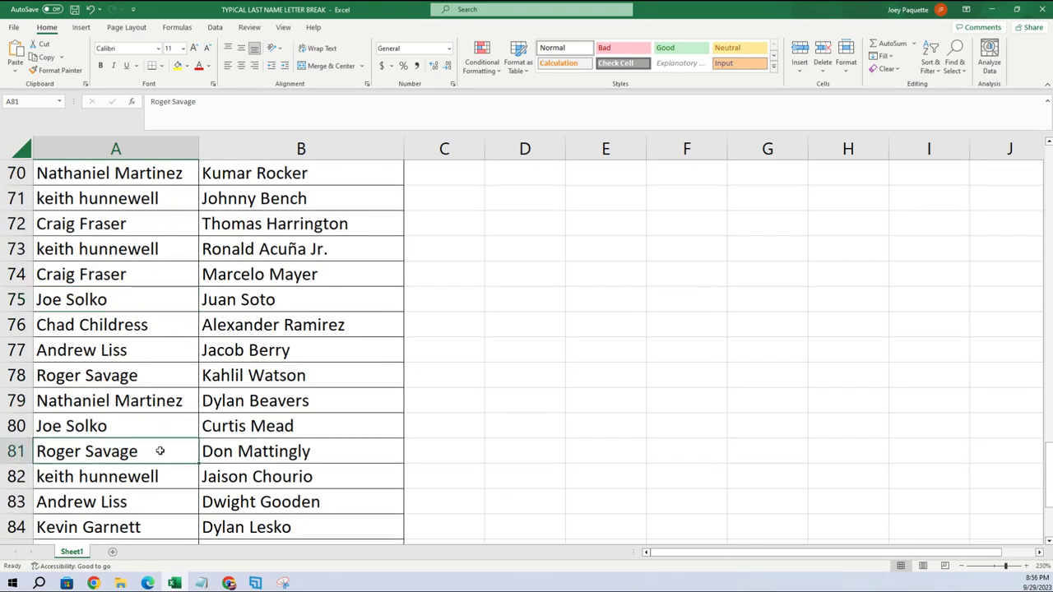
scroll(159, 451, down, 1)
scroll(148, 444, down, 1)
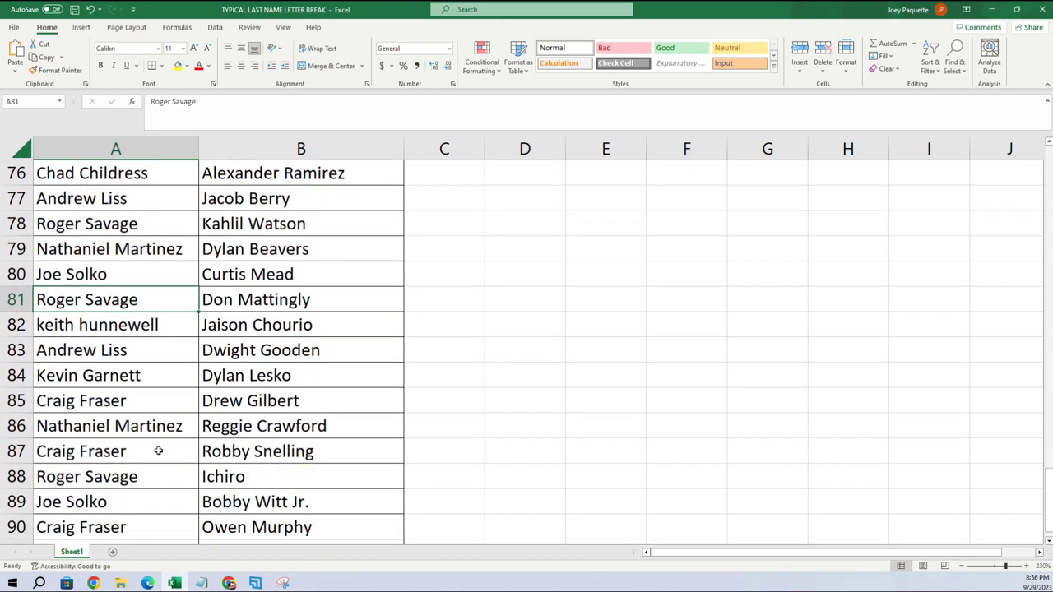
click(138, 477)
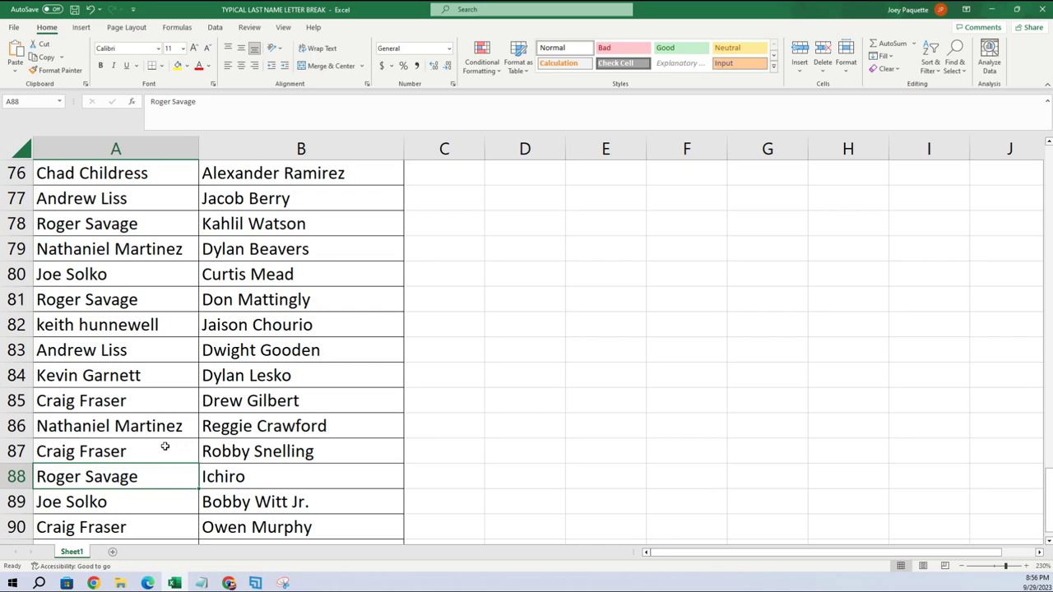
click(161, 502)
scroll(160, 430, down, 1)
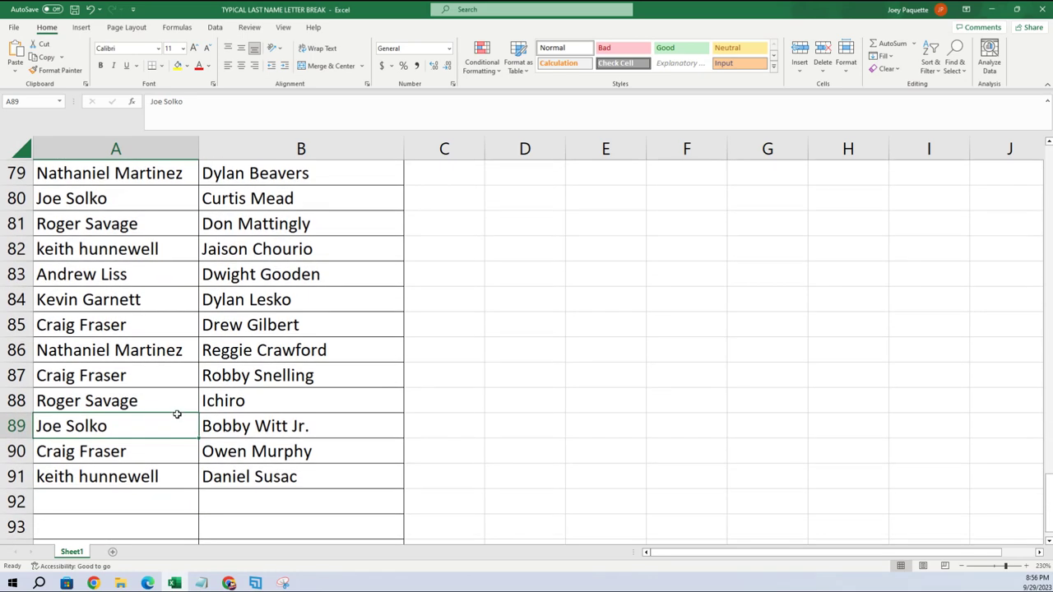
Step: Sort the whole worksheet by the Checklist Players column's cell values from A to Z, treating the first row as headers
scroll(354, 372, up, 18)
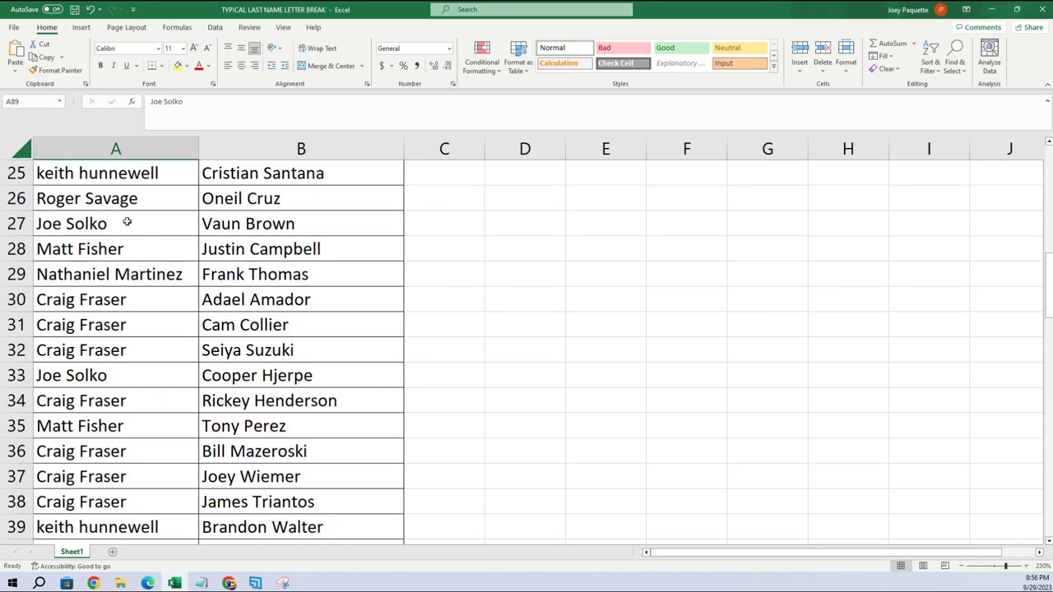
click(24, 148)
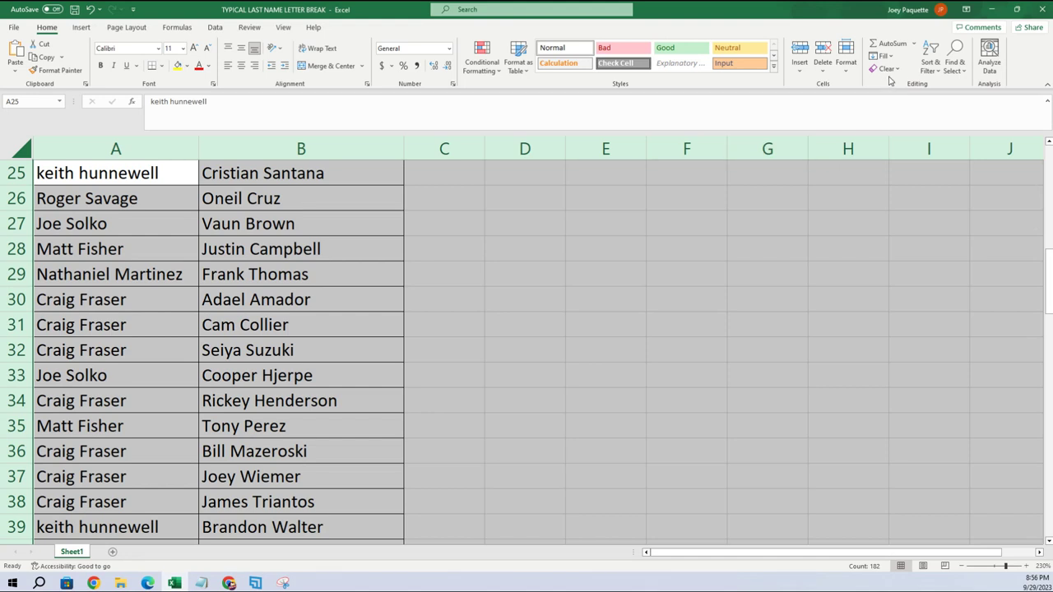
click(929, 62)
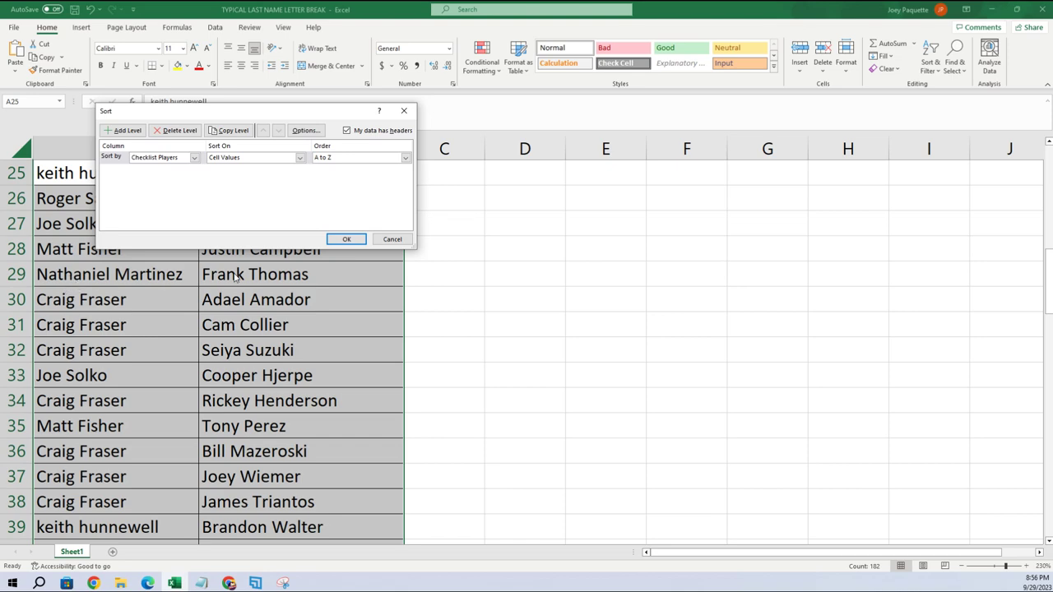
click(347, 240)
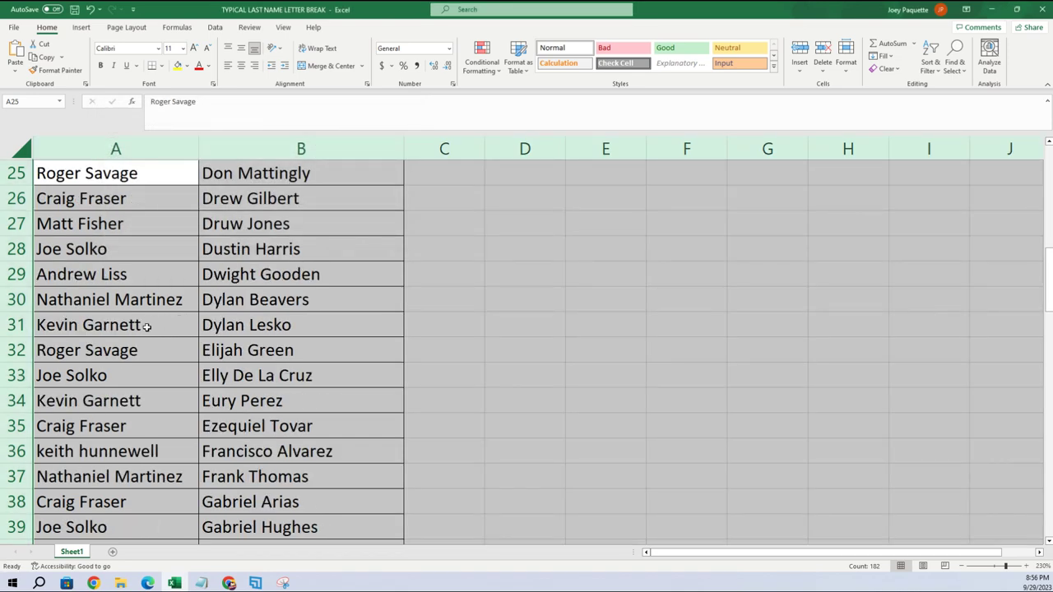
scroll(236, 375, down, 1)
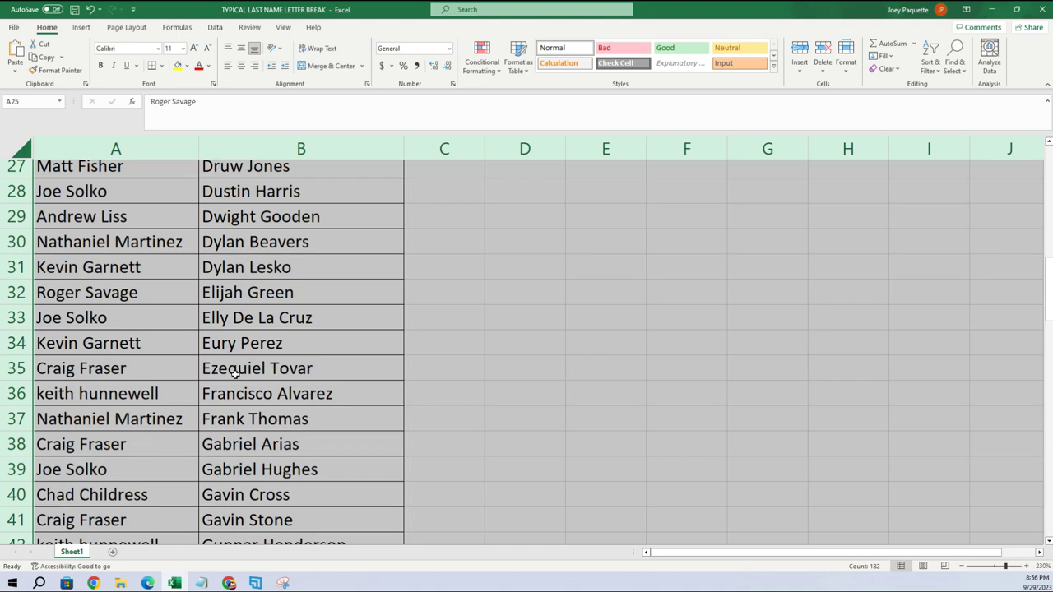
click(196, 401)
click(200, 403)
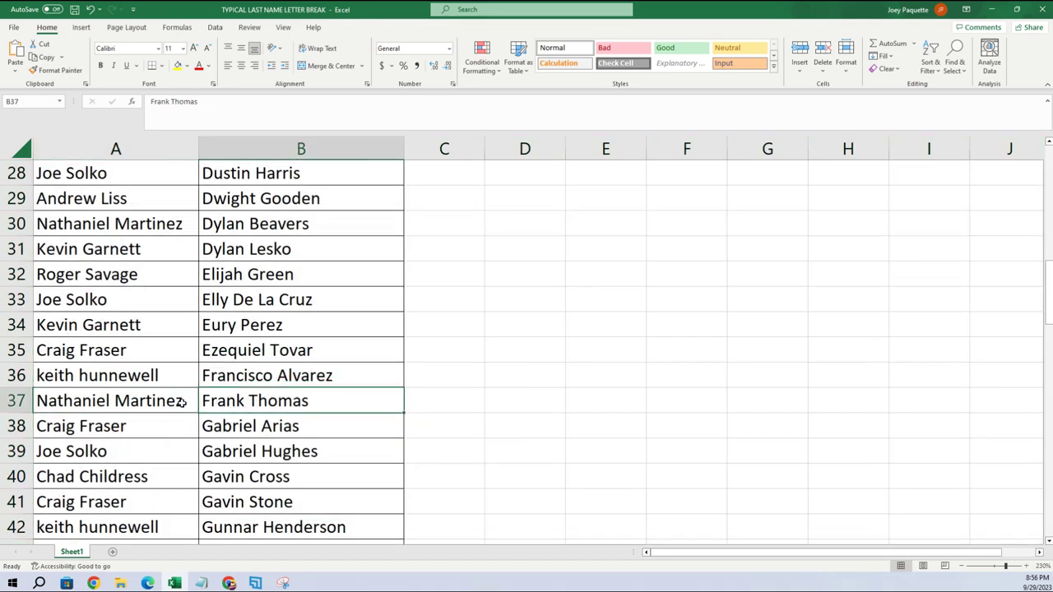
scroll(144, 408, up, 9)
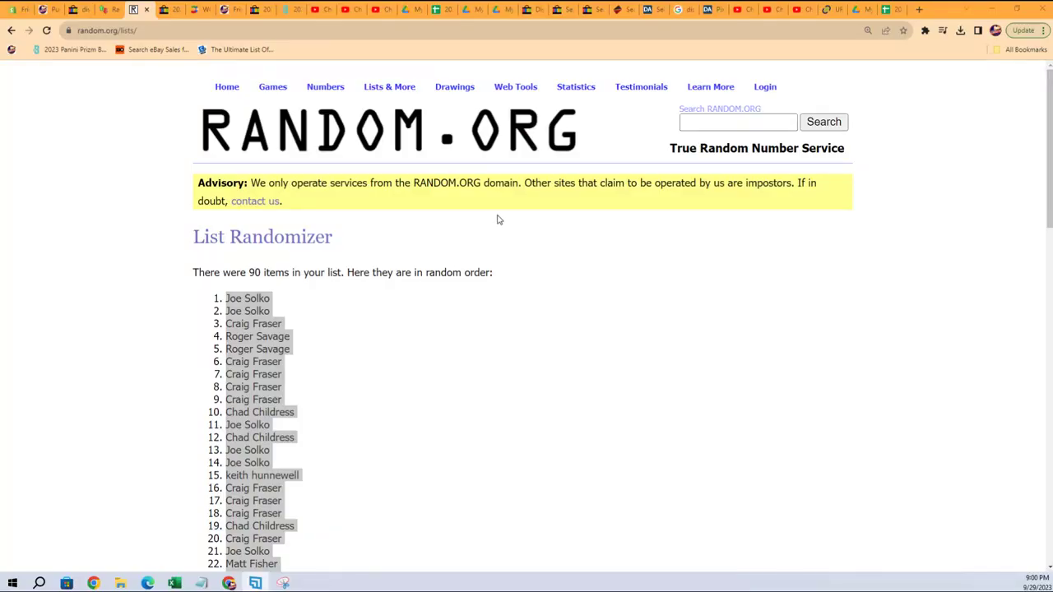
Step: Open a blank List Randomizer form on RANDOM.ORG and enter the first names of two owners on separate lines
click(391, 106)
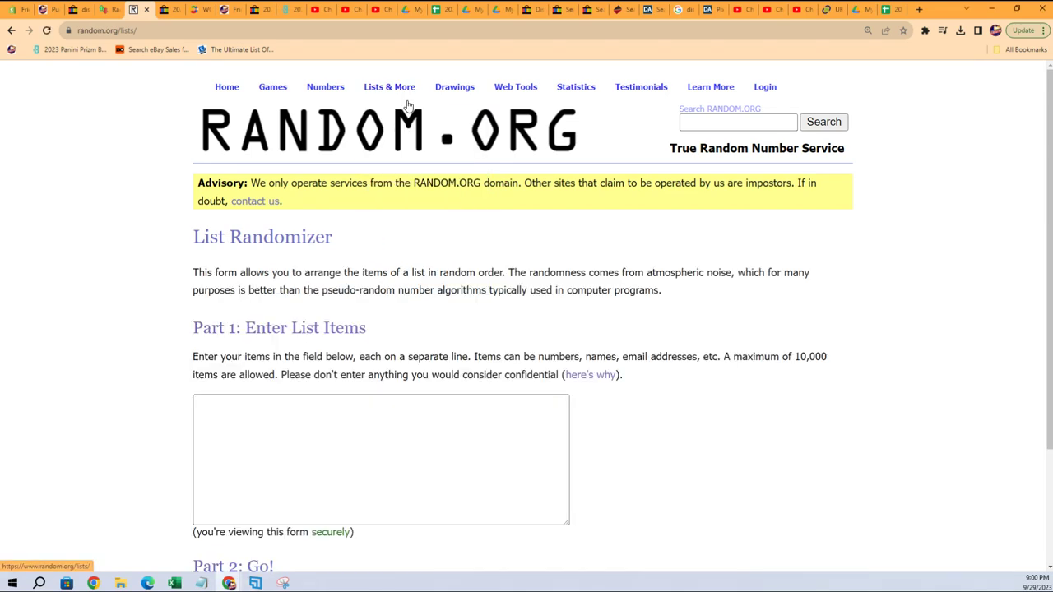
click(333, 471)
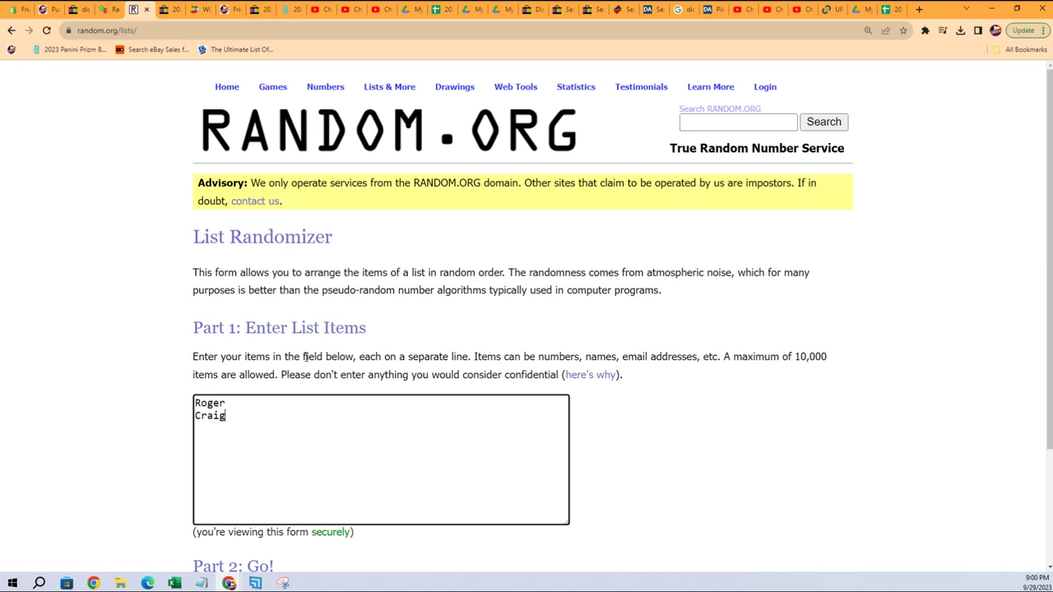
scroll(158, 370, down, 2)
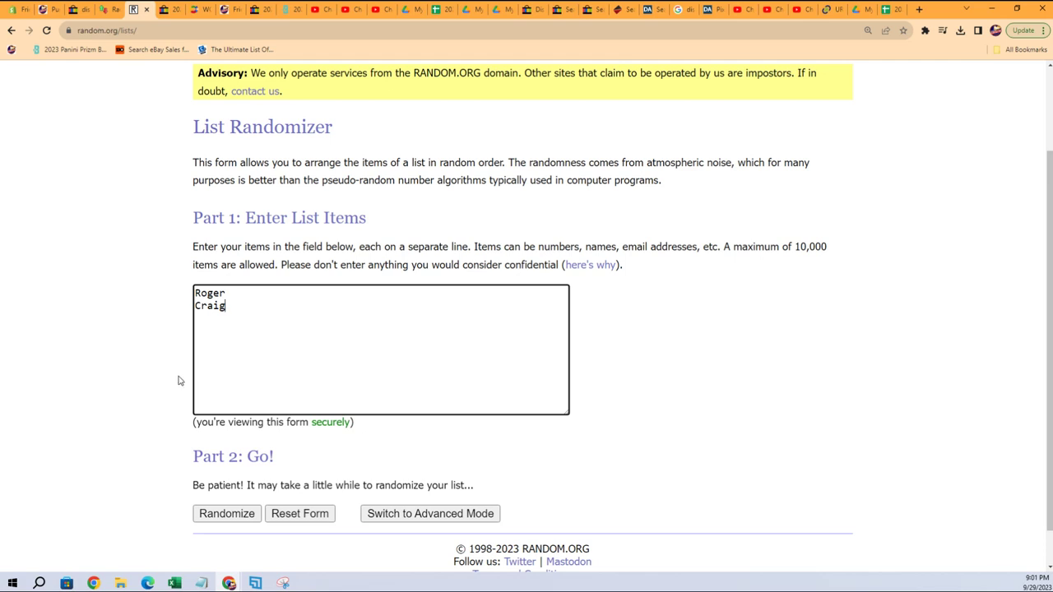
Step: Randomize the two-name list seven times in a row and highlight the name ranked first
click(207, 513)
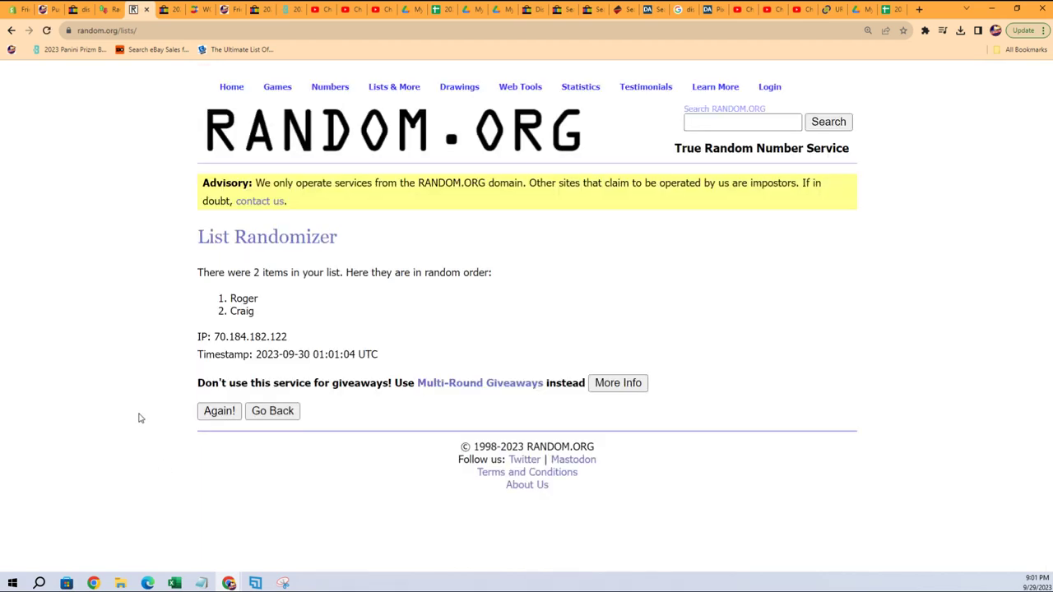
click(213, 413)
click(212, 441)
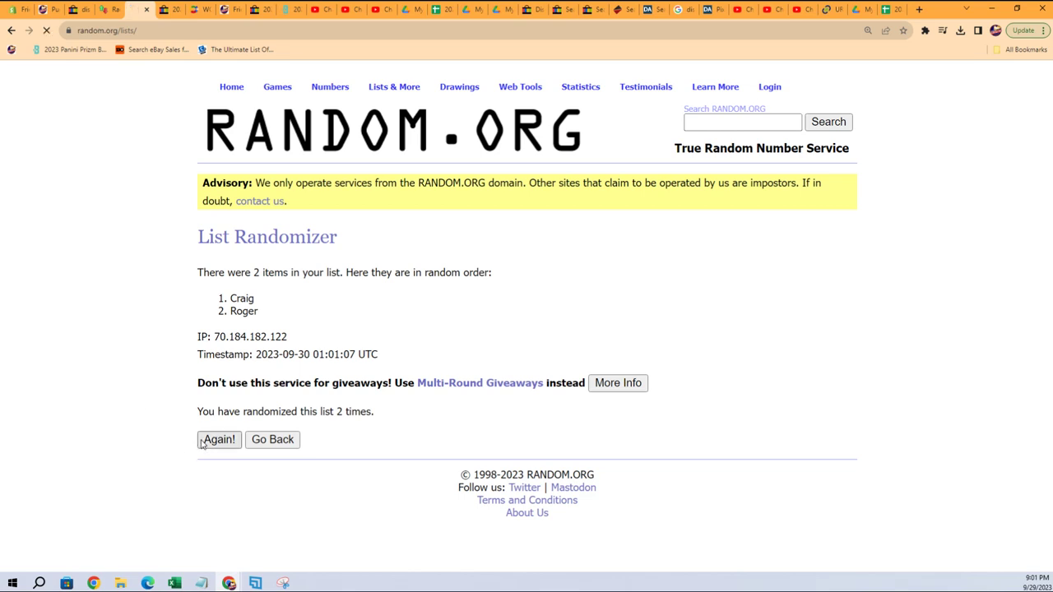
click(212, 441)
click(213, 441)
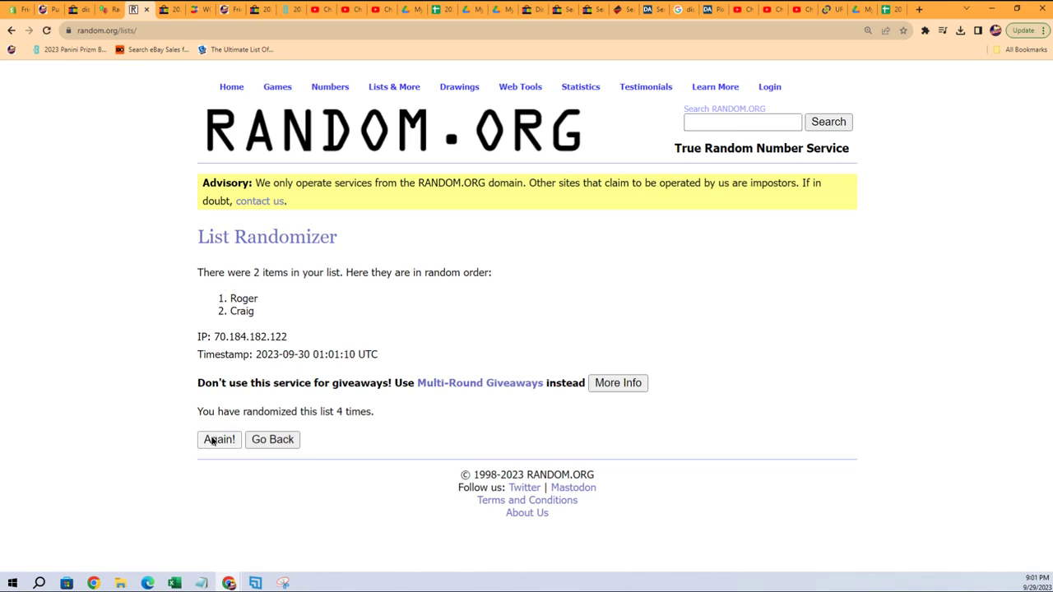
click(212, 441)
click(212, 441)
drag(261, 300, 211, 291)
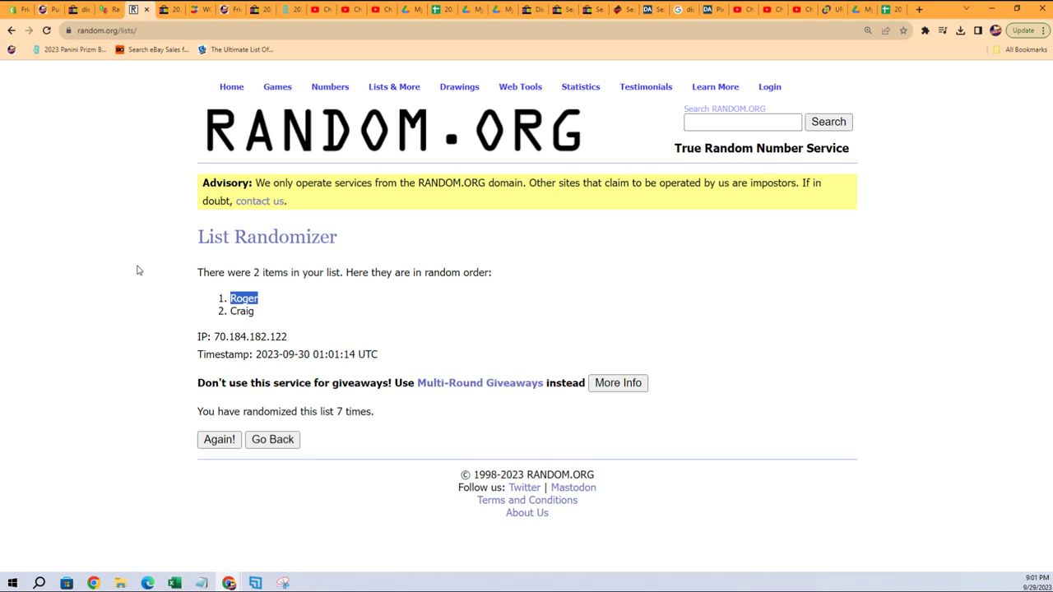